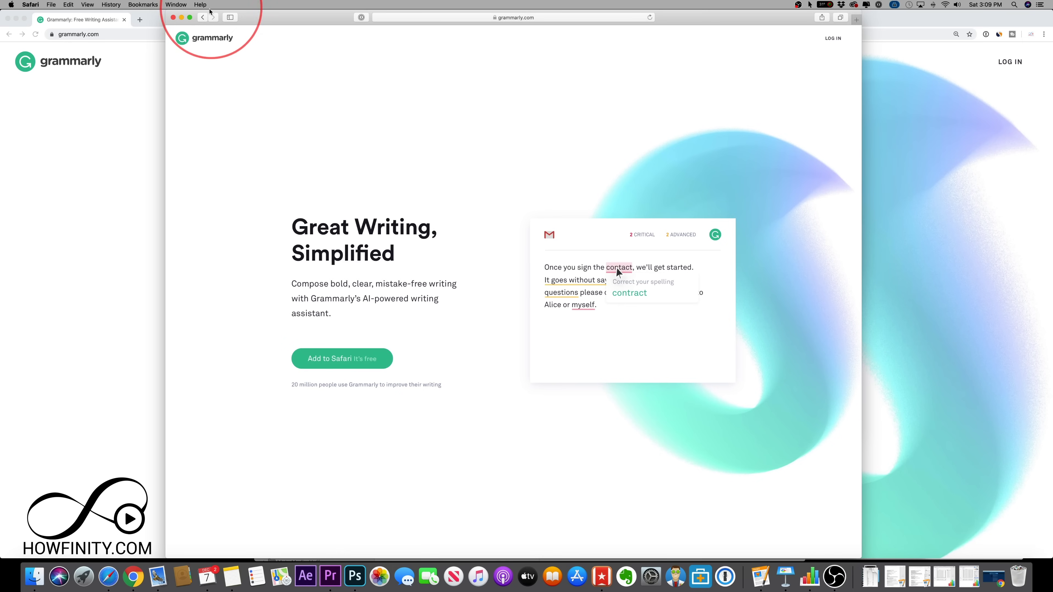
Step: Minimize the Safari window so the Grammarly homepage in Chrome shows
left_click(182, 18)
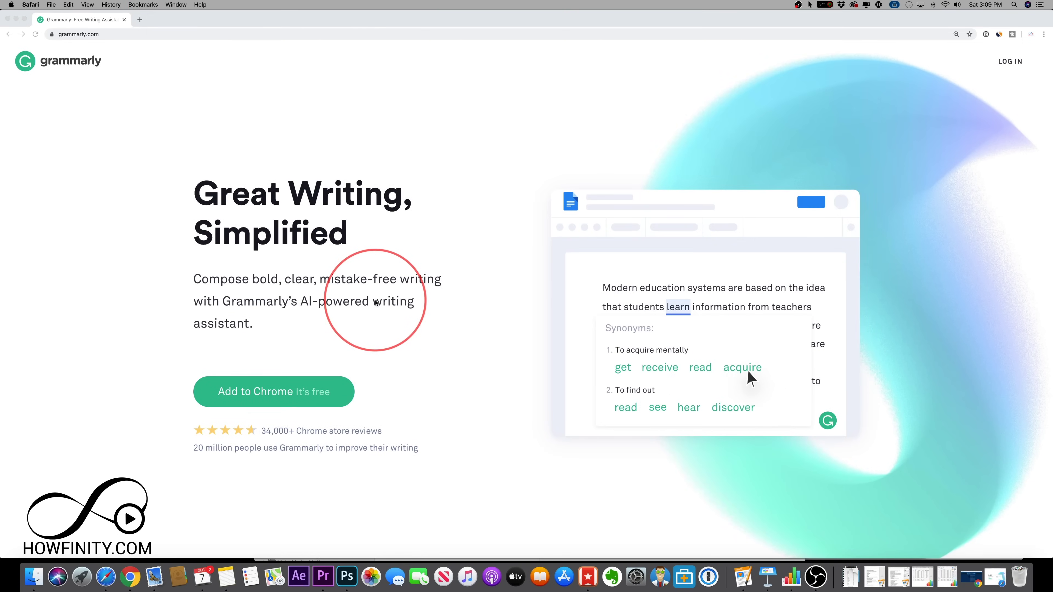
Step: Scroll the grammarly.com homepage past Works Where You Do and Beyond Grammar to the footer
scroll(376, 302, "down", 3)
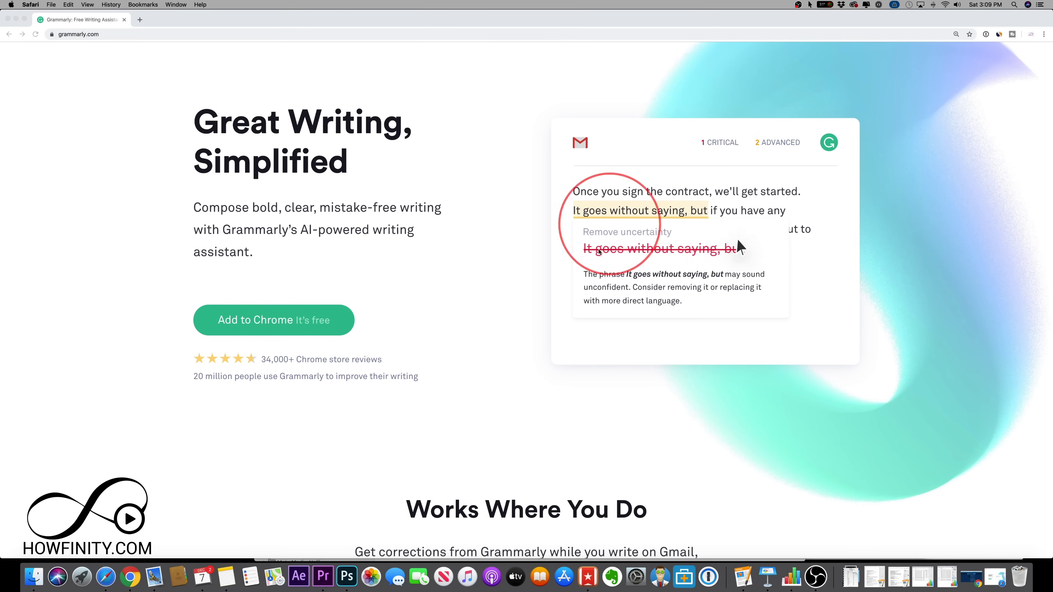
scroll(372, 332, "down", 15)
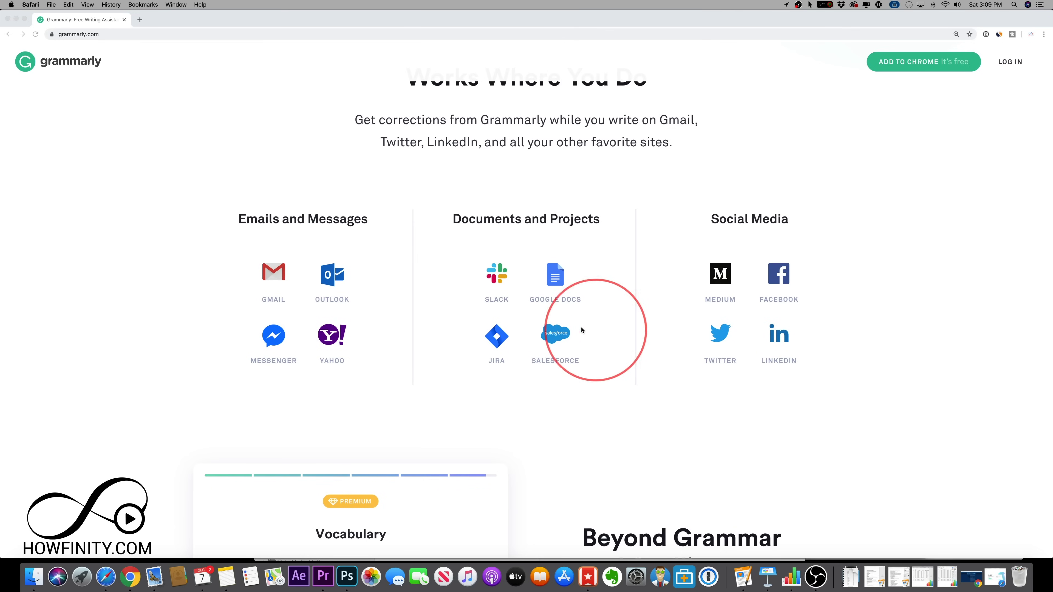
scroll(549, 361, "down", 3)
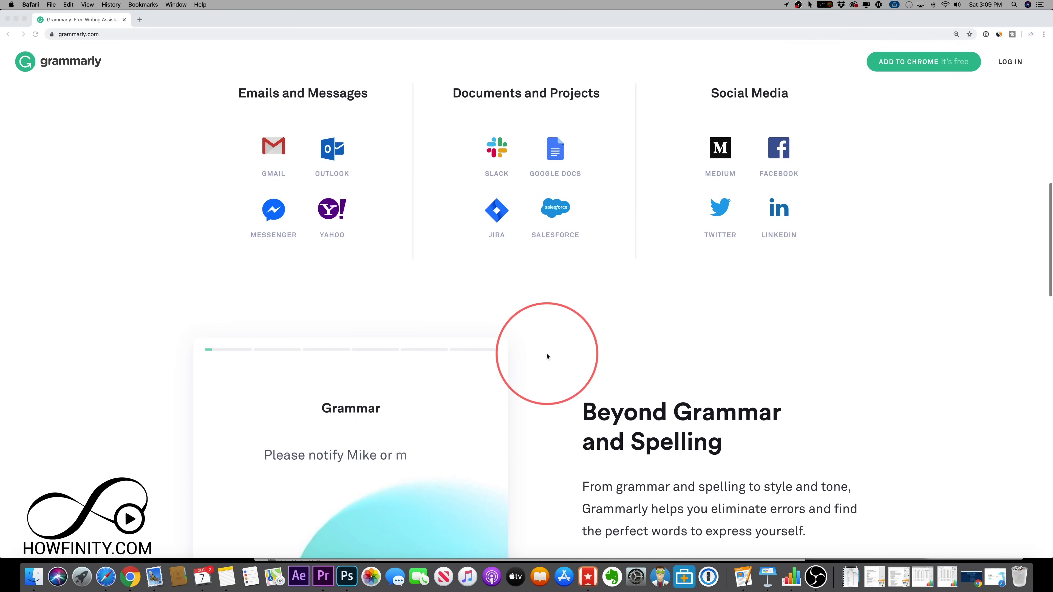
scroll(547, 357, "down", 3)
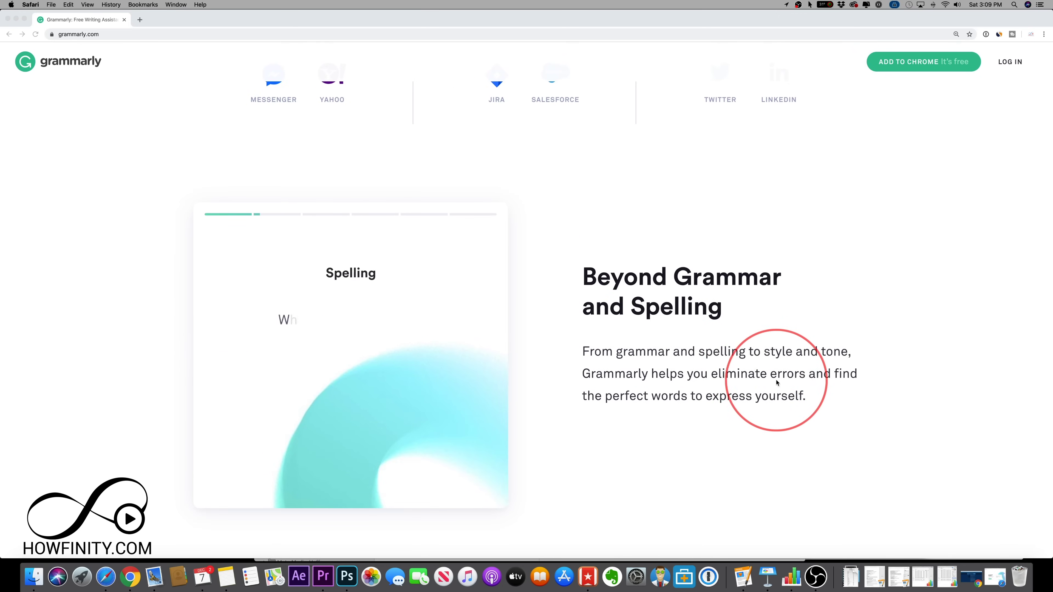
scroll(539, 388, "down", 2)
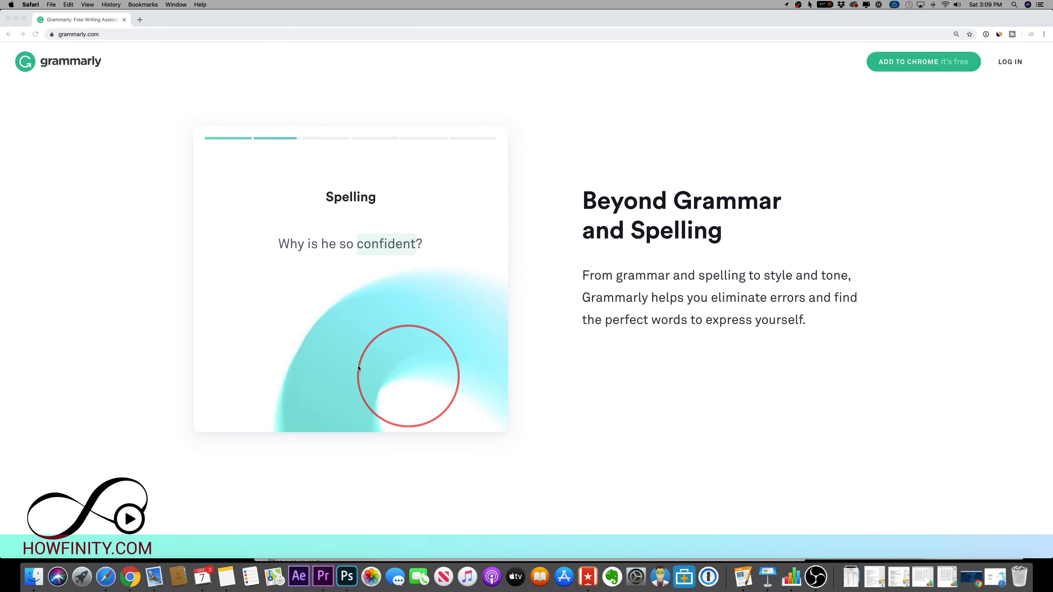
scroll(538, 271, "down", 10)
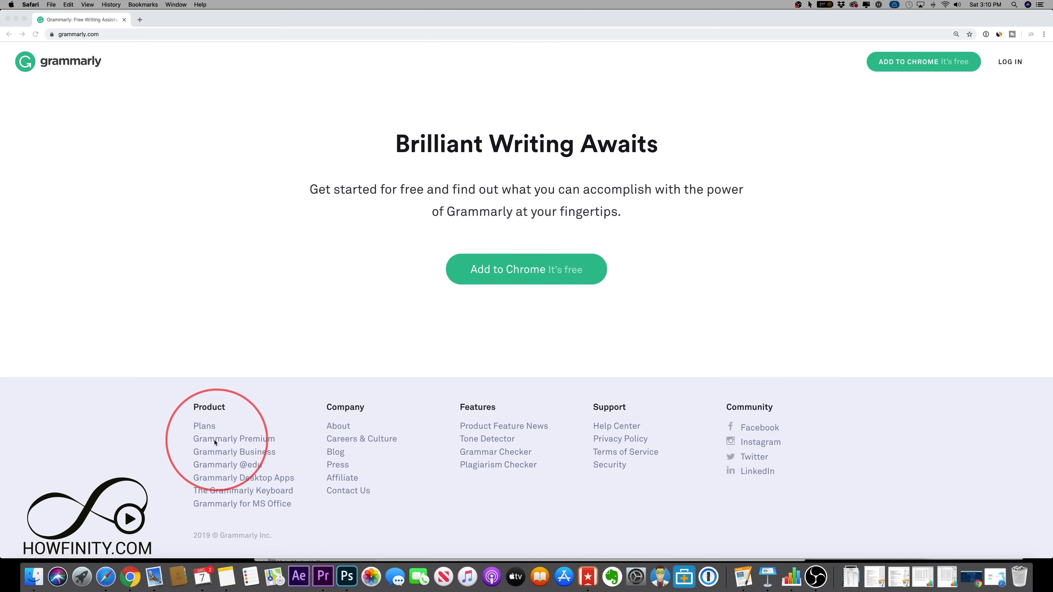
Step: Open the Grammarly Premium page from the footer and review the free-versus-premium comparison
left_click(229, 441)
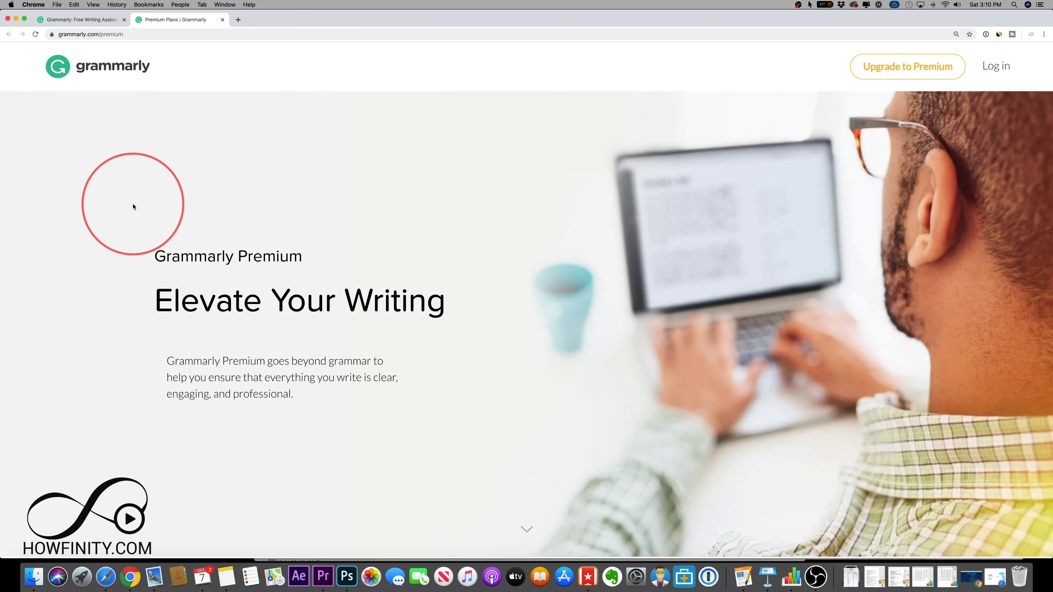
scroll(133, 207, "down", 3)
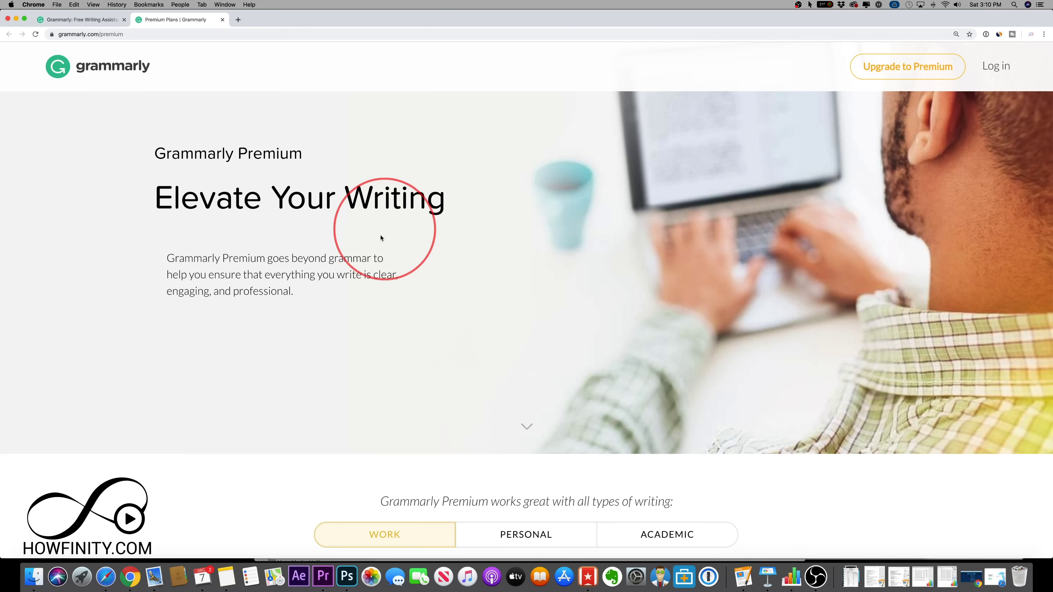
scroll(381, 236, "down", 10)
scroll(514, 330, "down", 1)
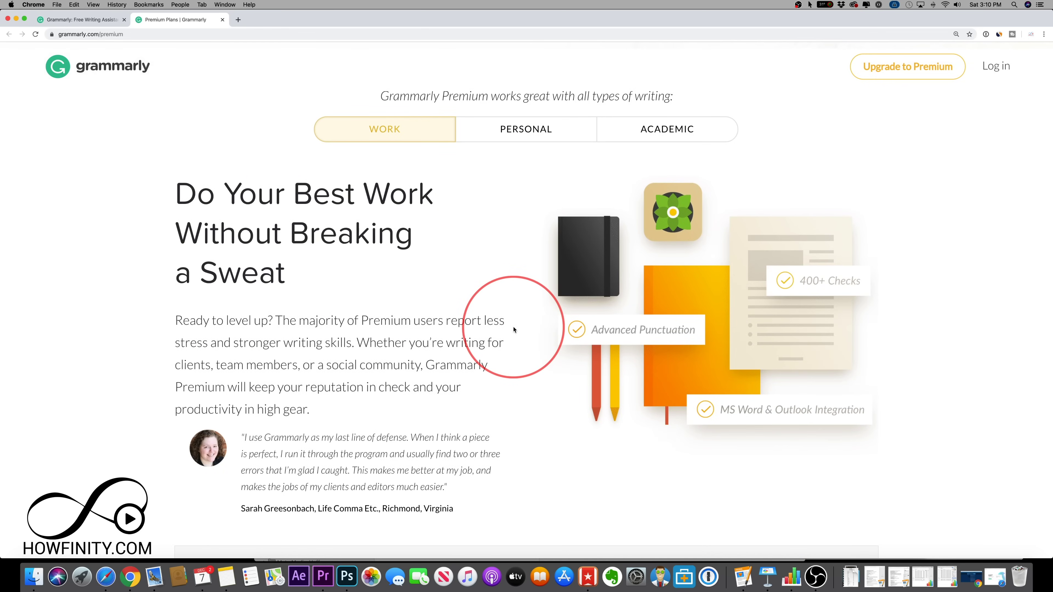
scroll(500, 323, "down", 4)
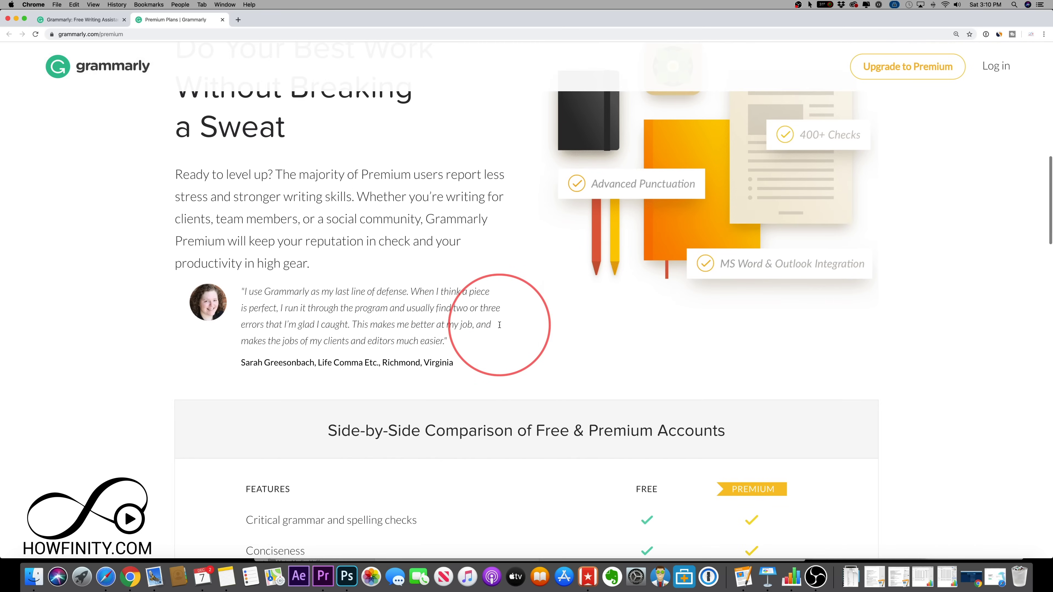
scroll(500, 328, "down", 8)
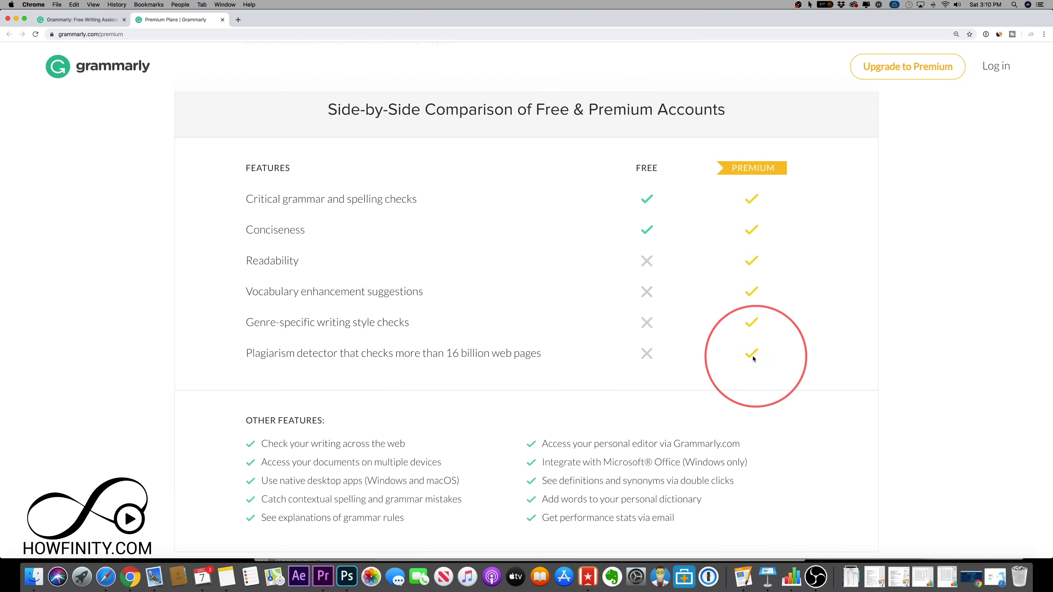
scroll(720, 291, "down", 10)
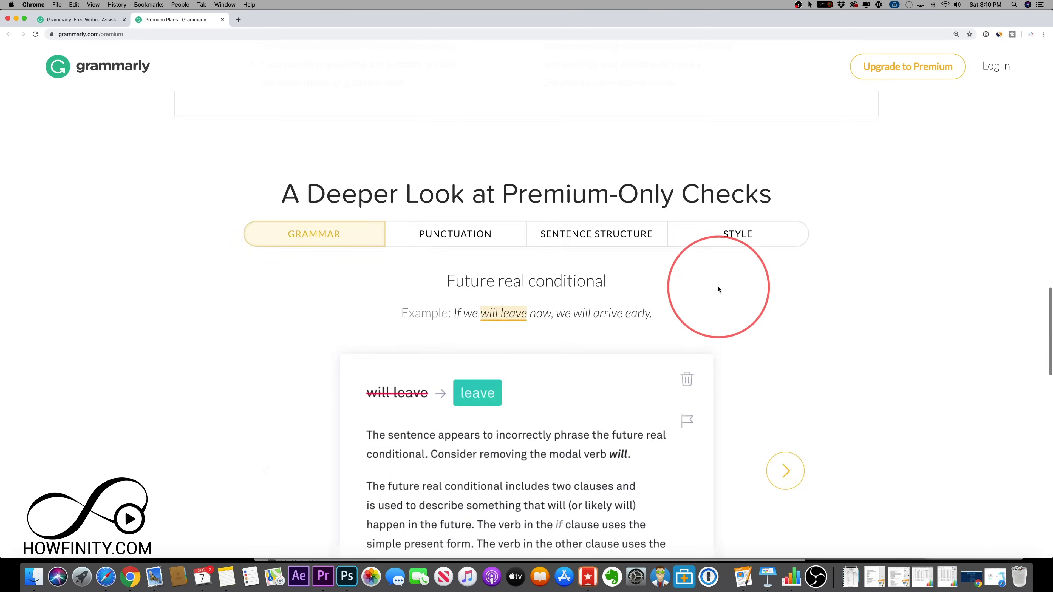
Step: Look over Plans and Pricing, then open the Grammarly for Mac desktop-app page
scroll(719, 289, "up", 15)
scroll(719, 290, "down", 8)
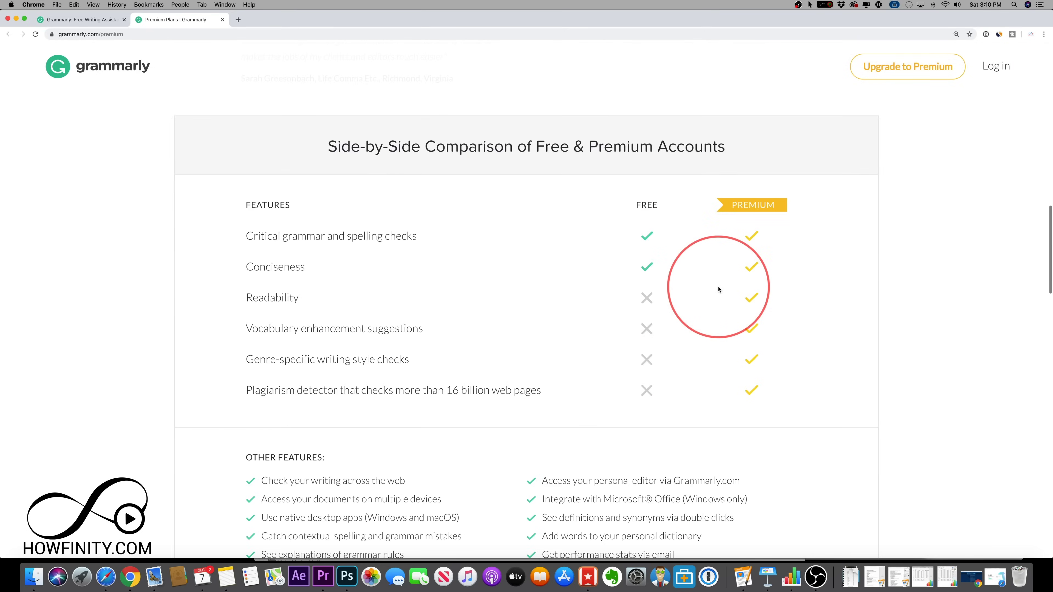
scroll(719, 289, "up", 15)
scroll(723, 290, "down", 5)
scroll(723, 290, "down", 10)
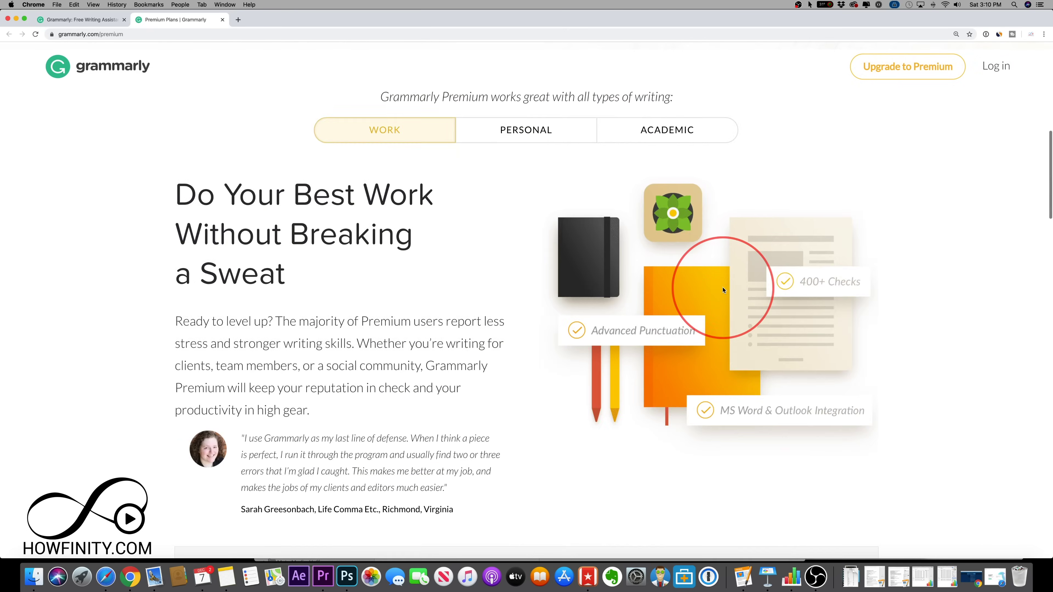
scroll(724, 290, "up", 3)
scroll(724, 290, "down", 3)
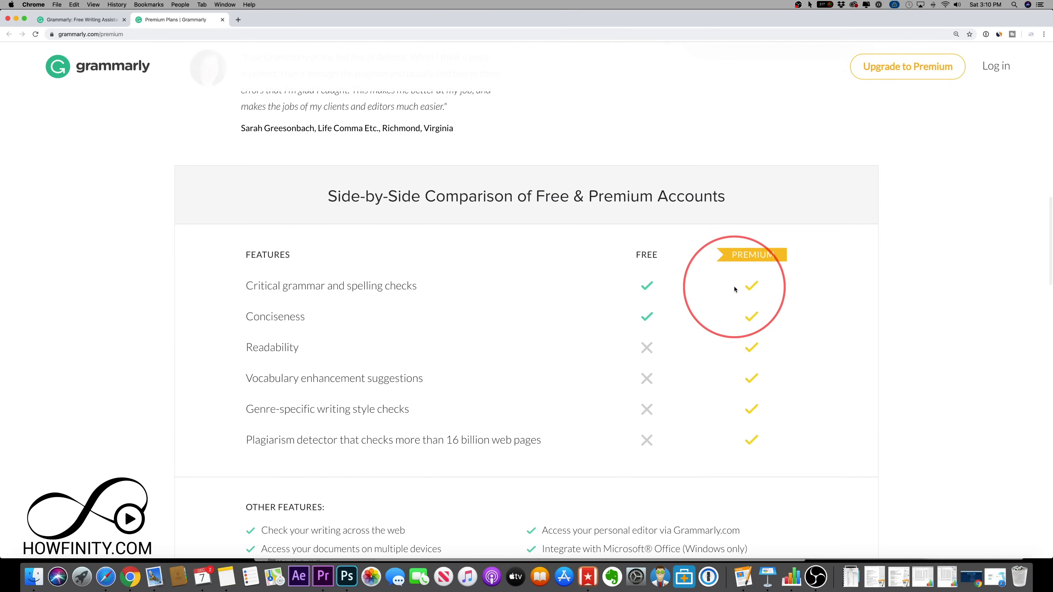
scroll(724, 290, "down", 12)
scroll(735, 289, "down", 10)
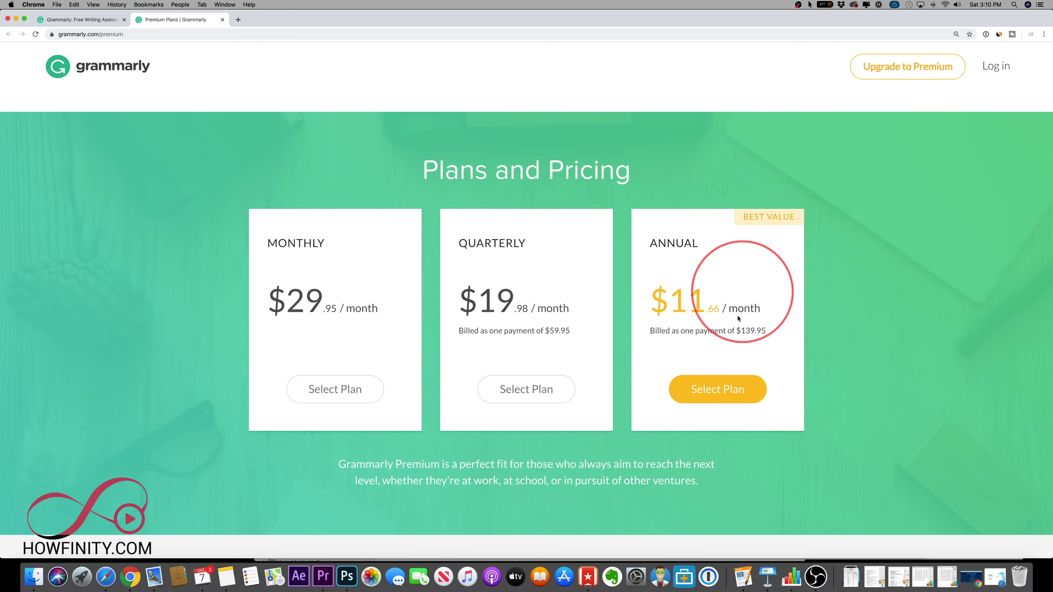
scroll(728, 296, "up", 1)
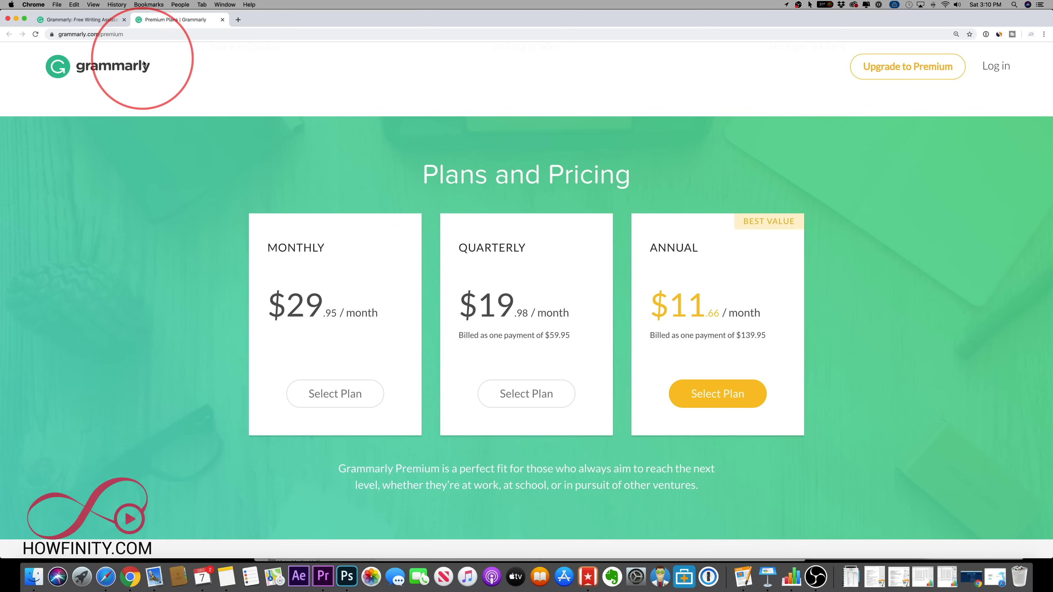
scroll(193, 298, "down", 5)
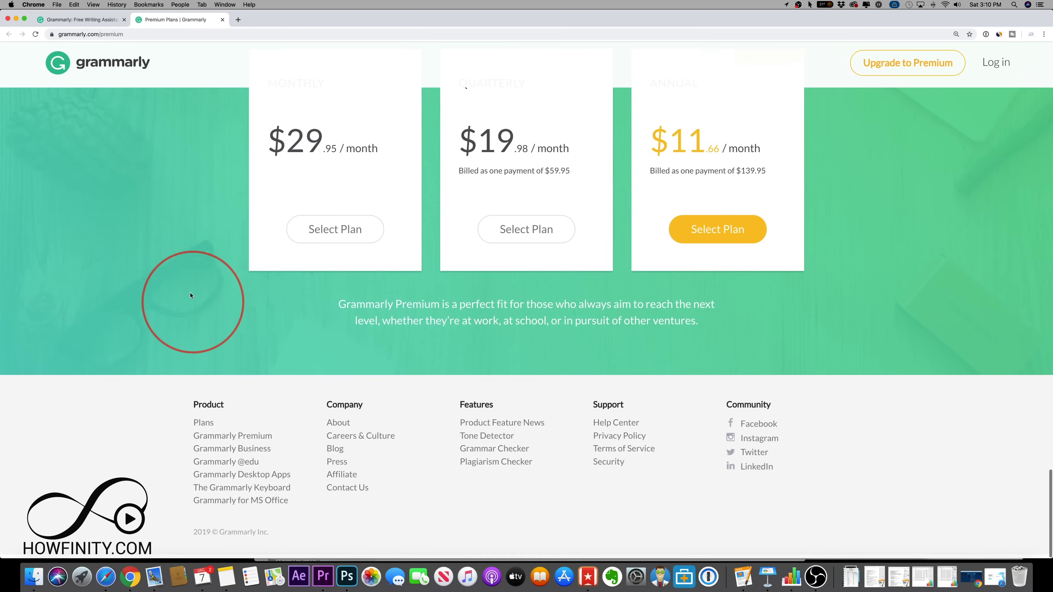
left_click(233, 478)
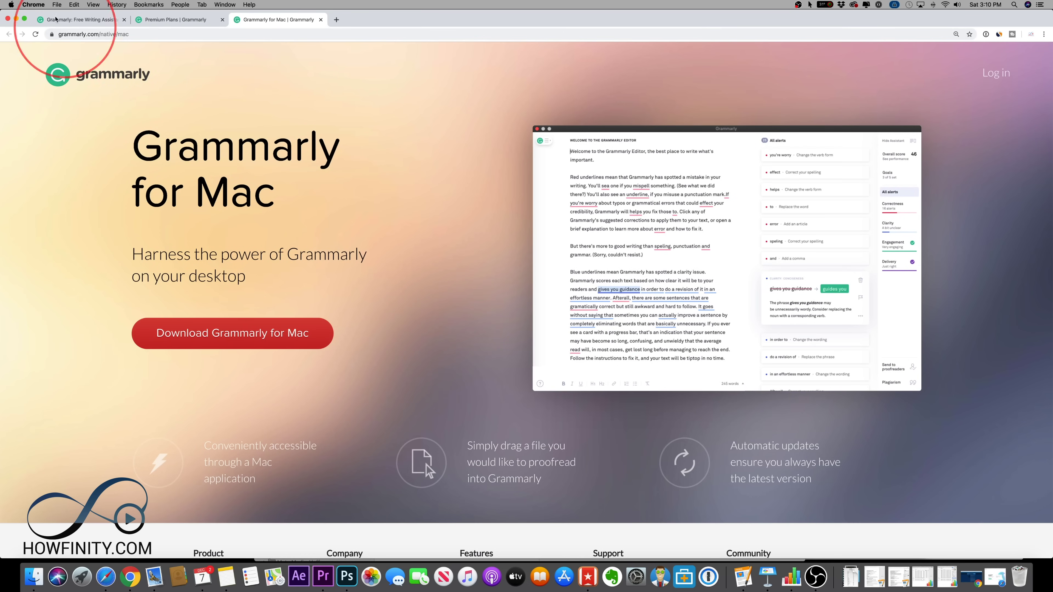
Step: Open the Grammarly for MS Office page in a new tab, then return to the grammarly.com homepage tab
scroll(388, 343, "down", 5)
scroll(373, 332, "up", 5)
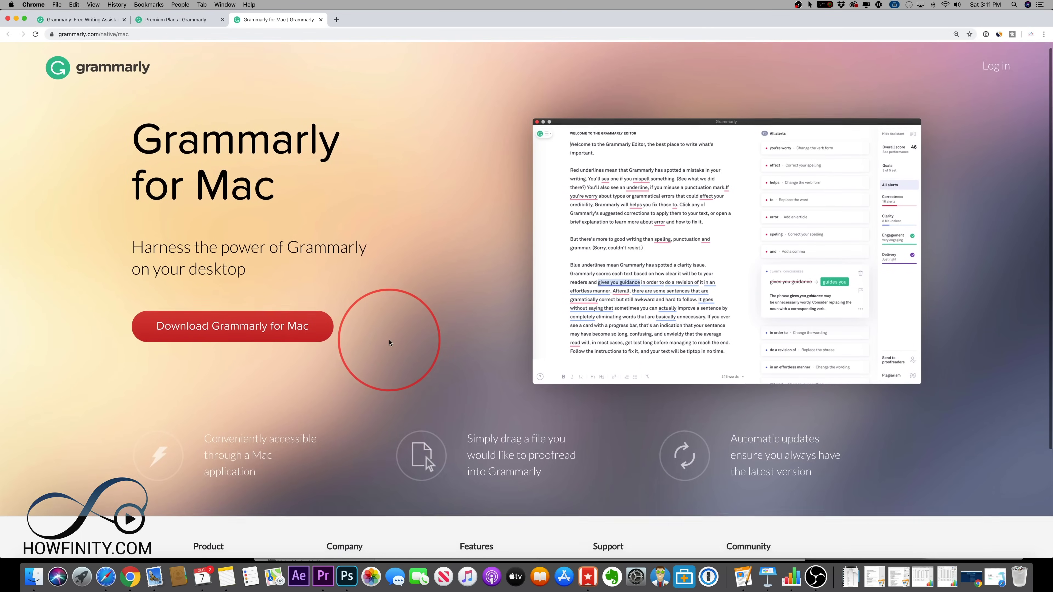
scroll(376, 341, "down", 5)
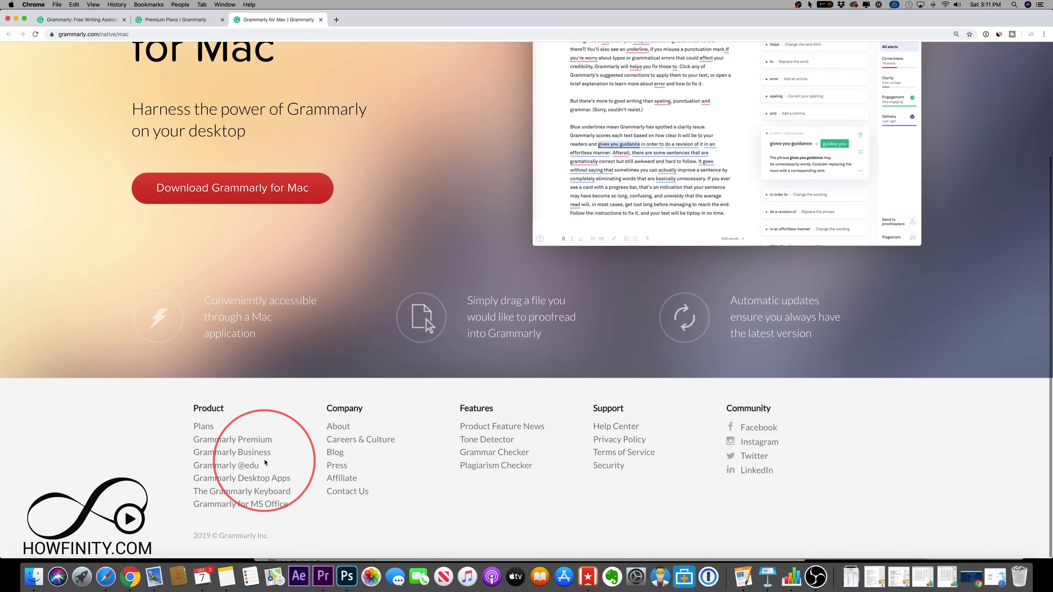
left_click(224, 504)
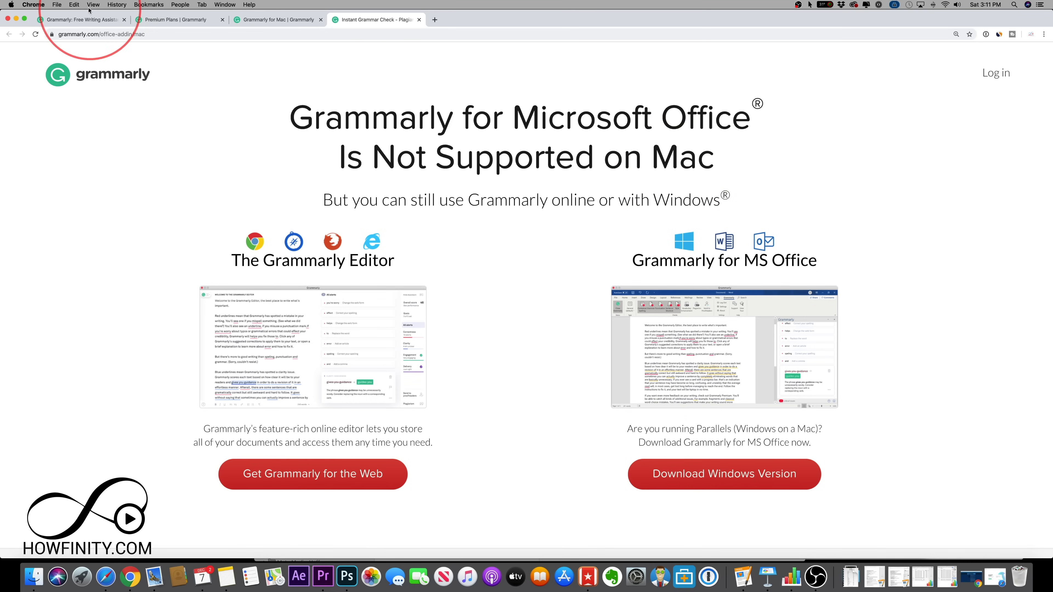
left_click(85, 20)
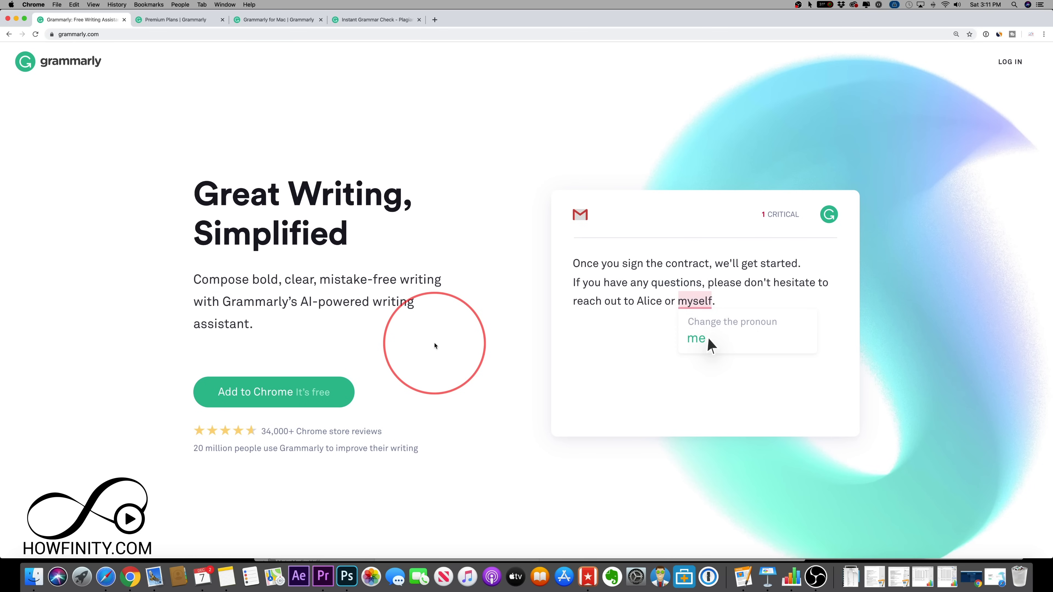
scroll(112, 372, "down", 15)
scroll(137, 379, "up", 15)
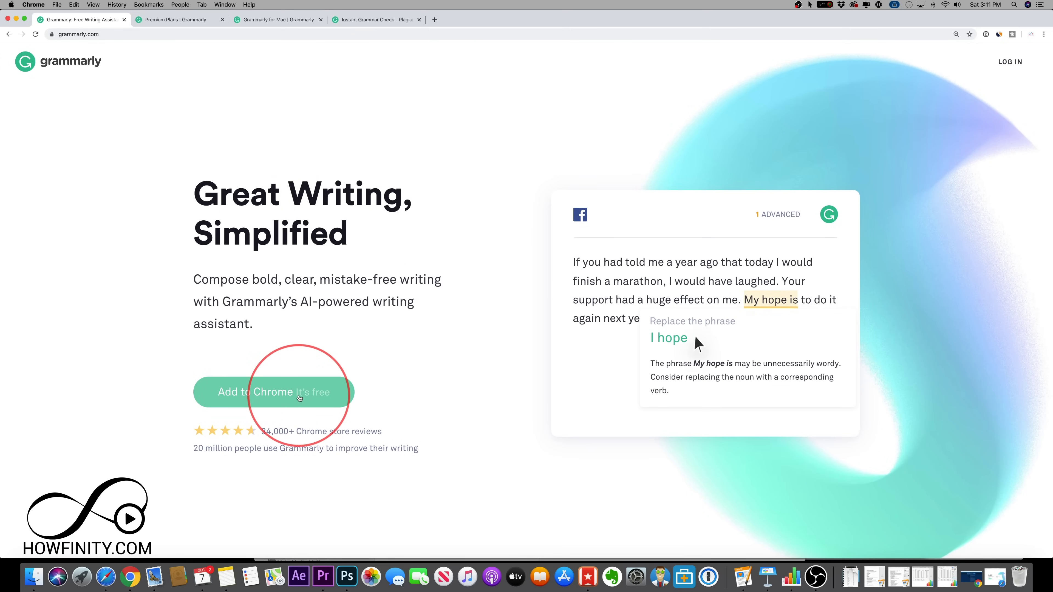
Step: Install the Grammarly for Chrome extension from the Chrome Web Store
left_click(261, 396)
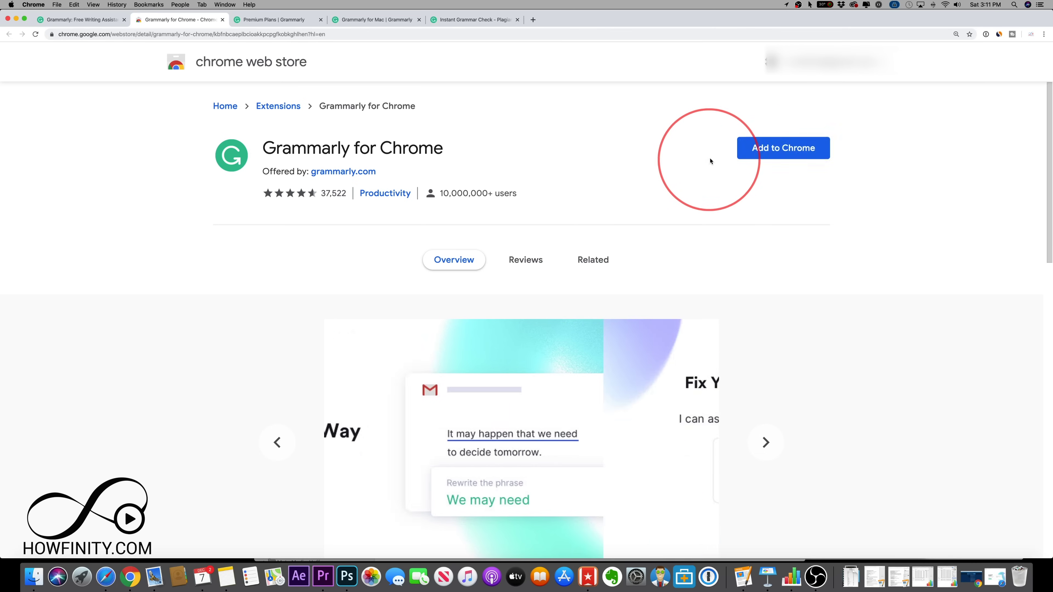
left_click(771, 150)
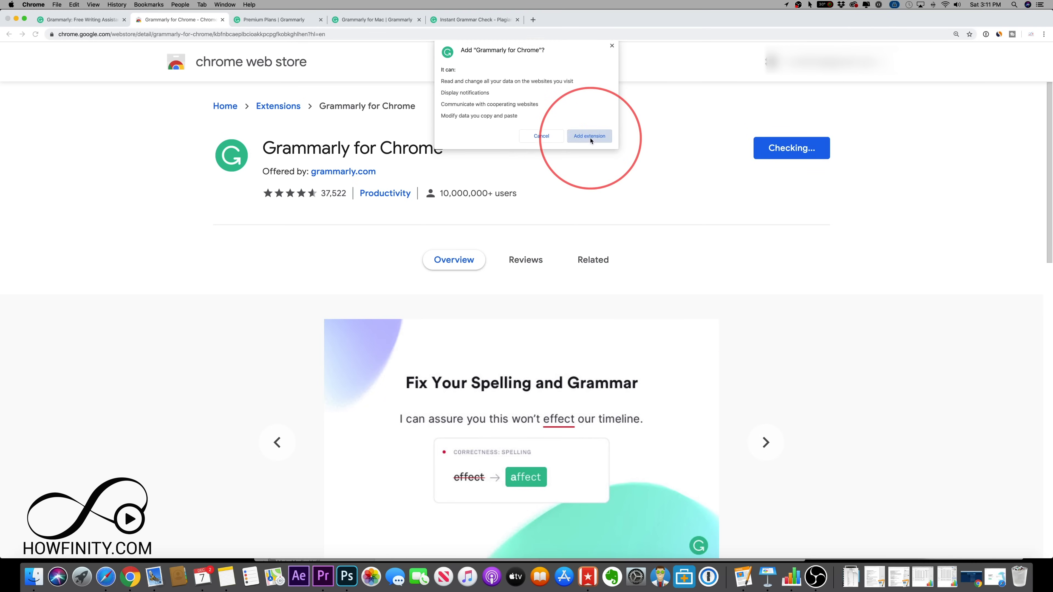
left_click(589, 136)
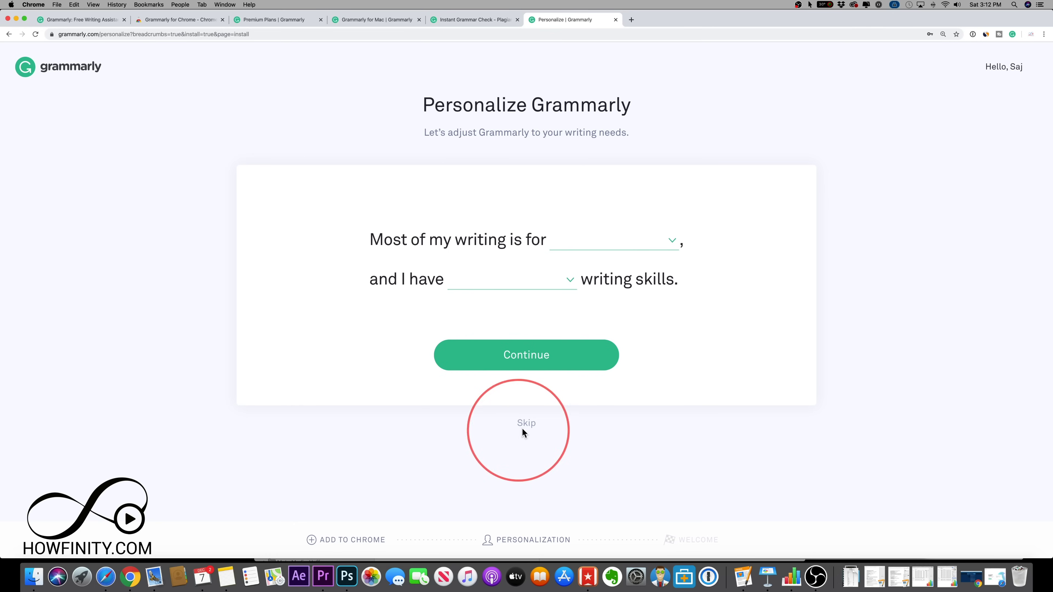
Step: Personalize Grammarly for work writing at intermediate skill level
left_click(616, 277)
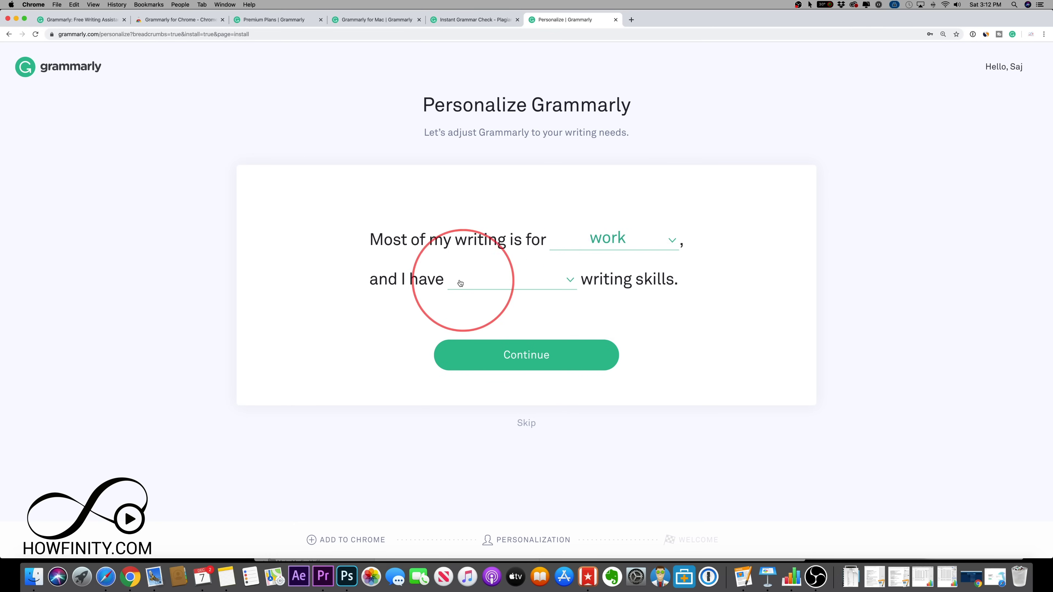
left_click(515, 285)
left_click(516, 331)
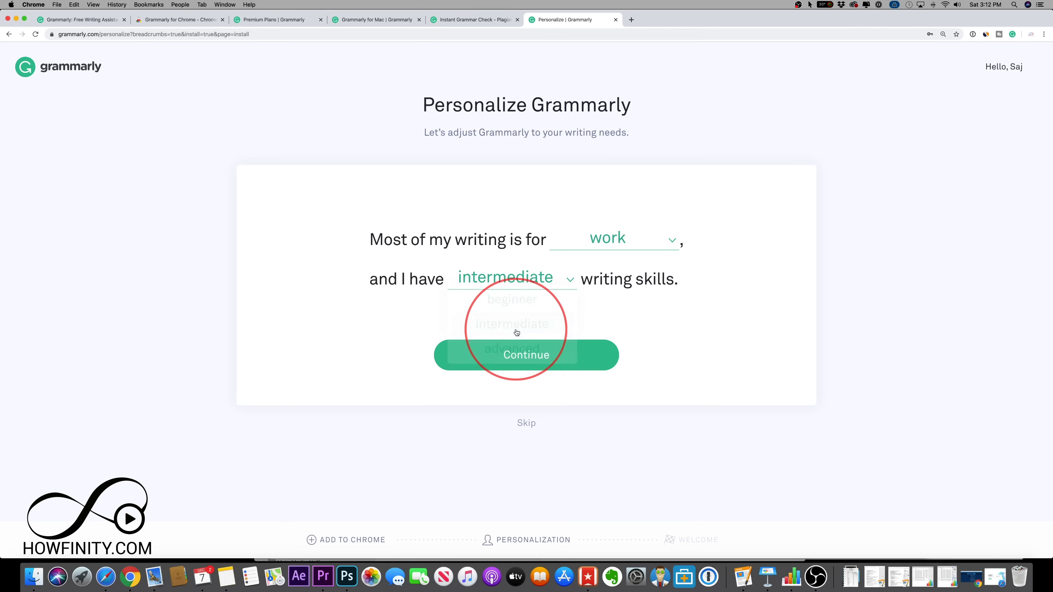
left_click(530, 352)
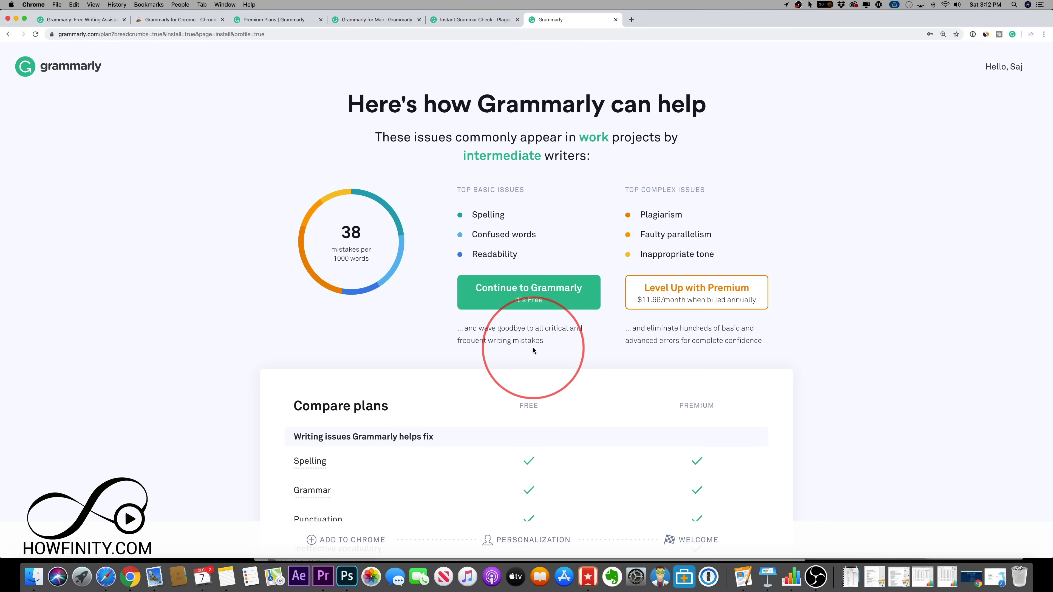
Step: Review the Compare plans table and continue into Grammarly with the free plan
scroll(534, 350, "down", 5)
scroll(533, 351, "up", 2)
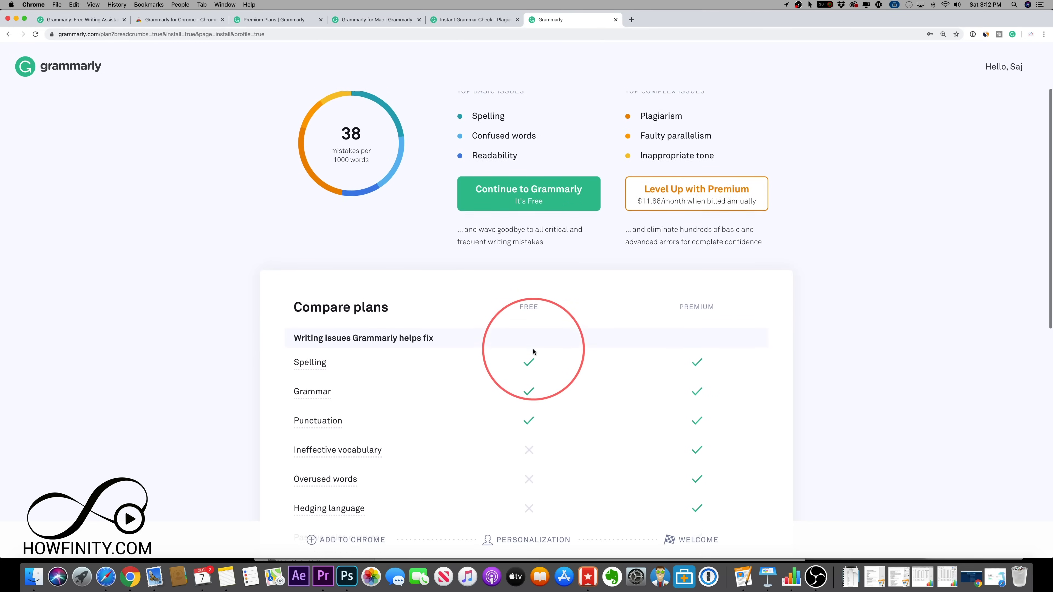
scroll(648, 243, "down", 5)
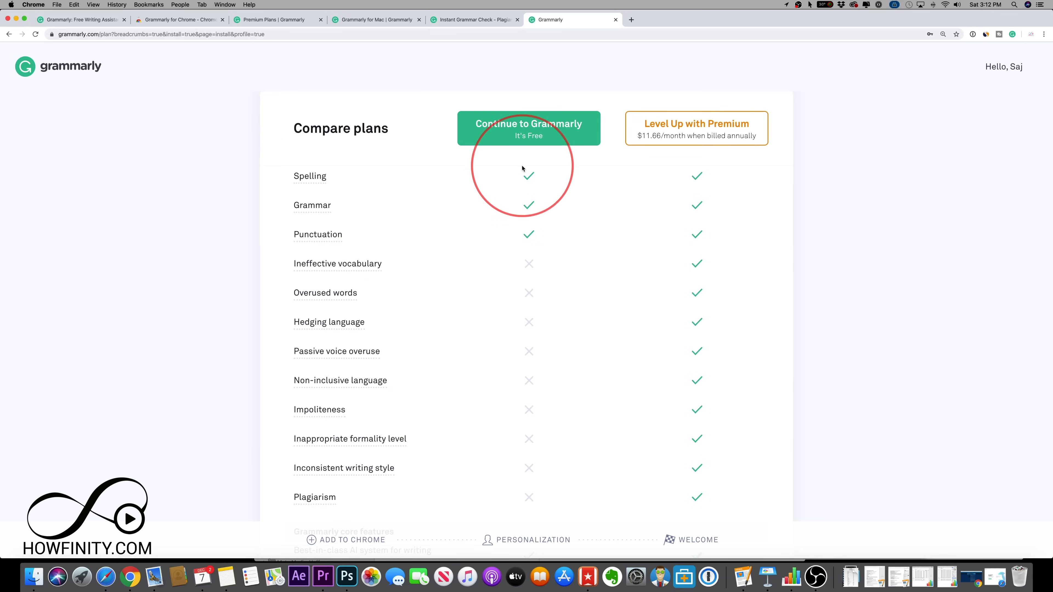
scroll(528, 318, "down", 2)
scroll(539, 226, "up", 3)
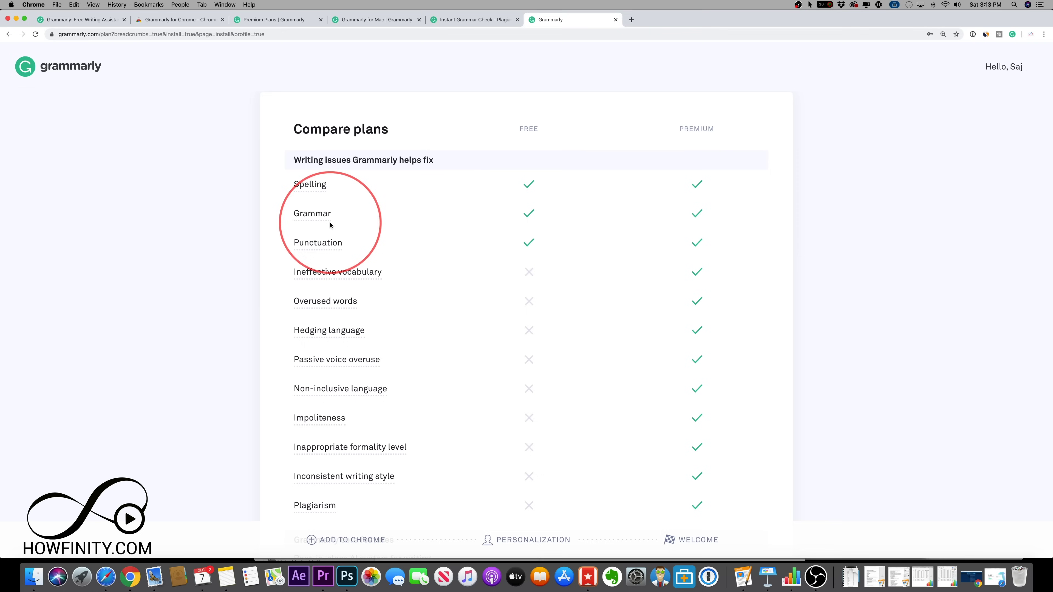
scroll(452, 294, "down", 2)
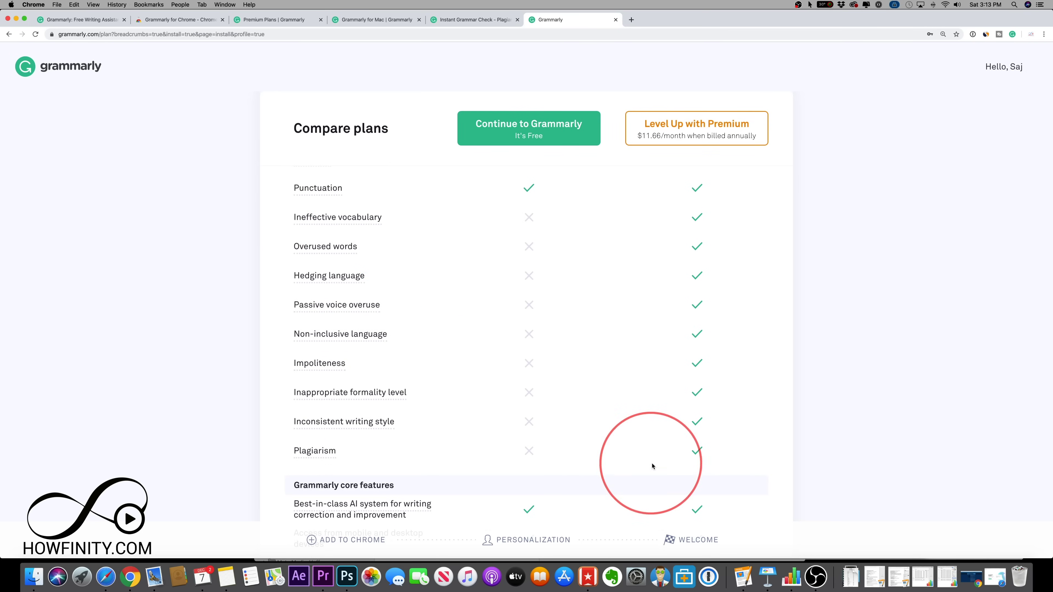
scroll(689, 456, "down", 2)
scroll(696, 424, "up", 10)
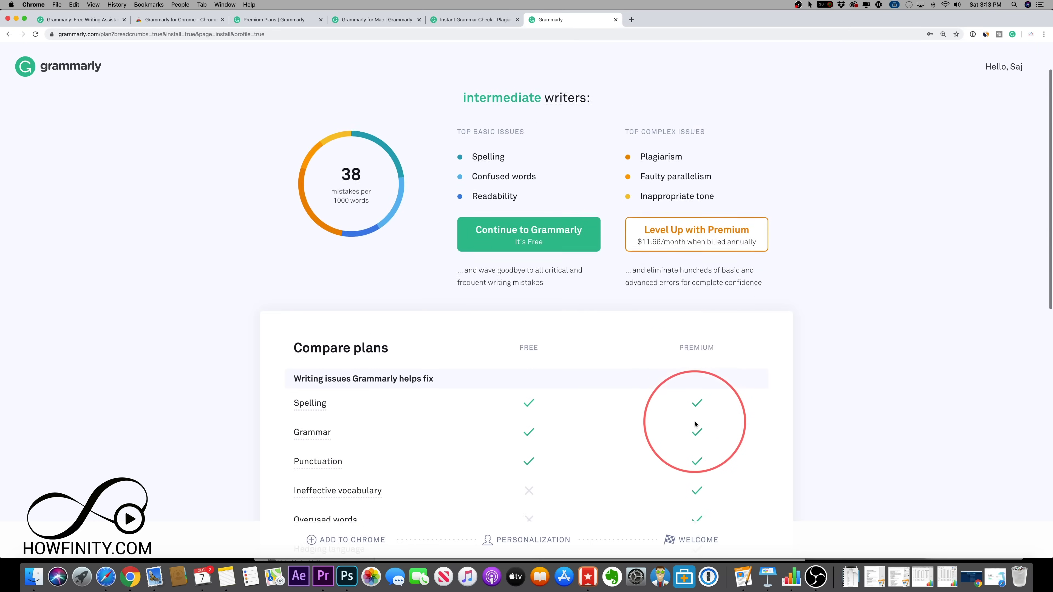
left_click(527, 301)
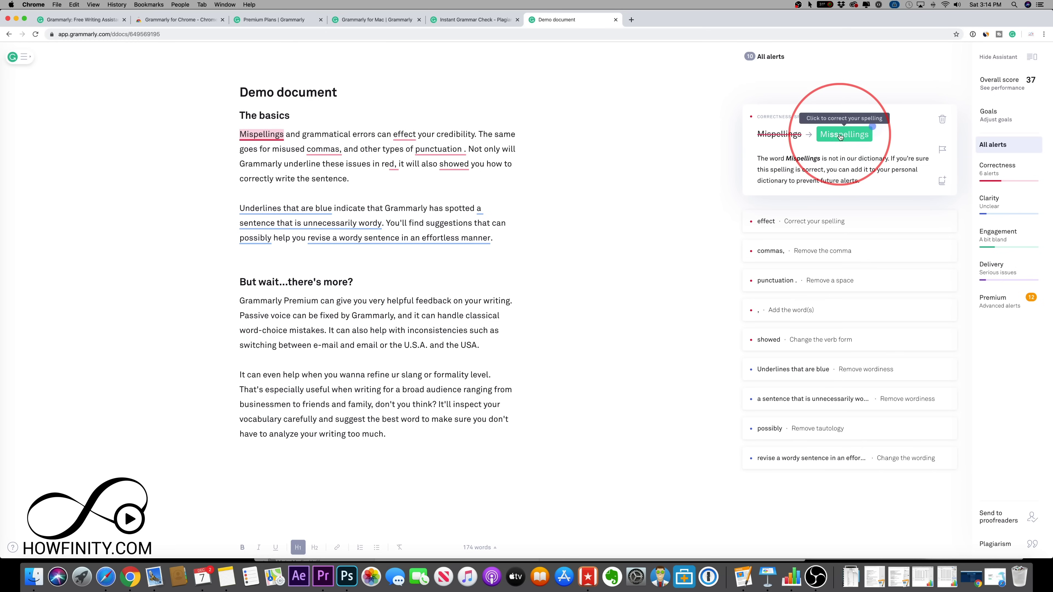
Step: Correct the misspelling to 'Misspellings' and replace 'effect' with 'affect'
left_click(840, 135)
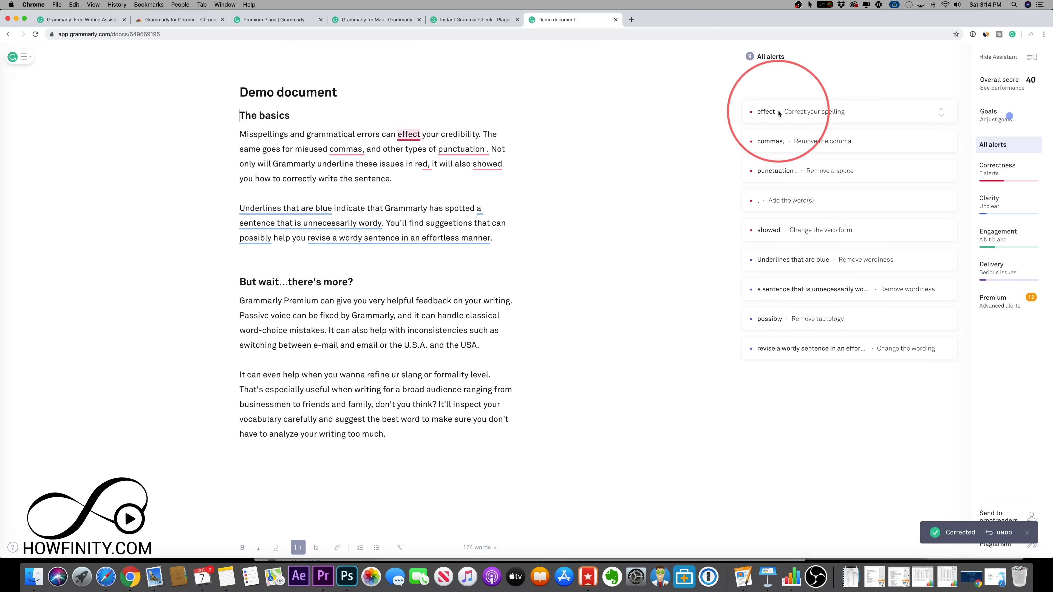
left_click(779, 120)
left_click(810, 135)
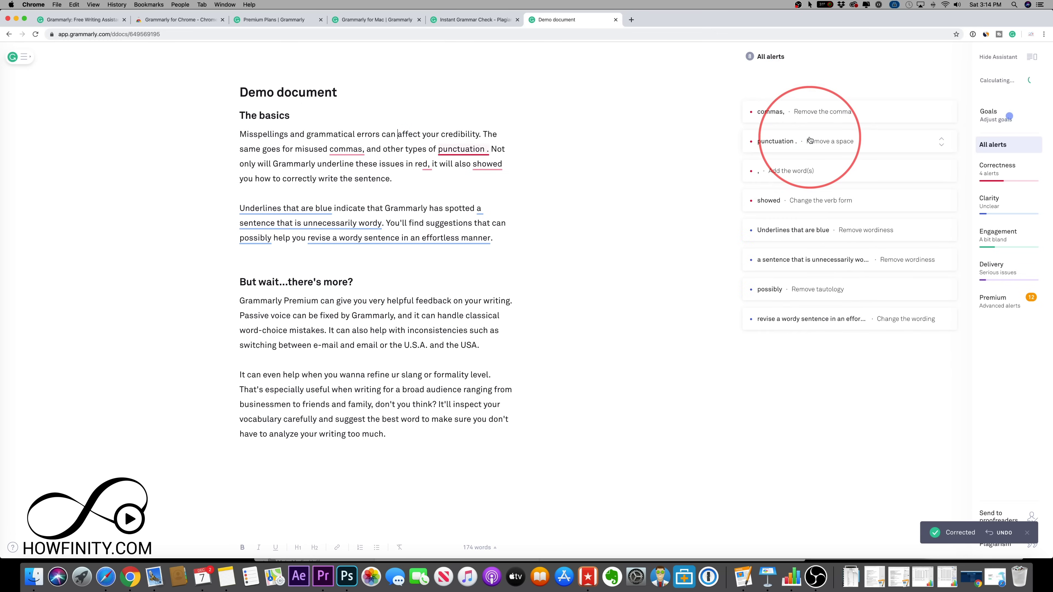
Step: Remove the space before the period, change 'showed' to 'show', and shorten to 'Blue underlines'
left_click(397, 145)
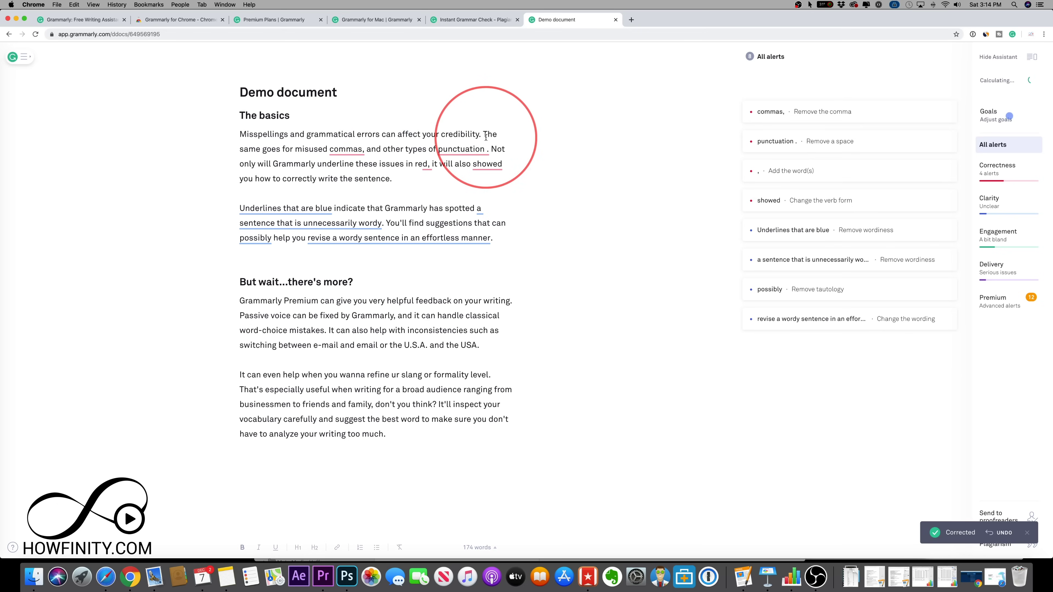
left_click(456, 150)
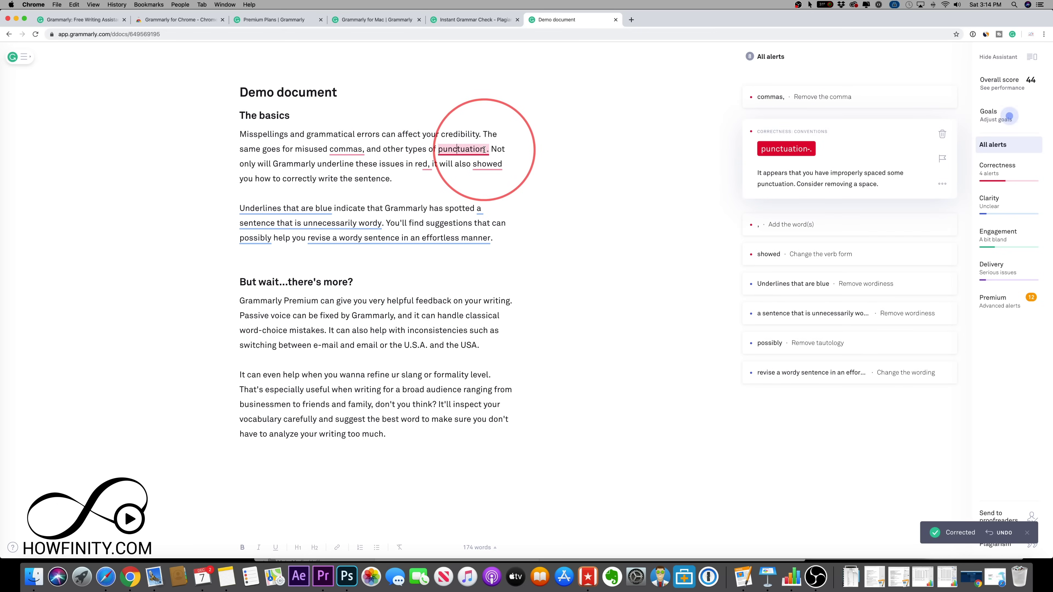
left_click(785, 149)
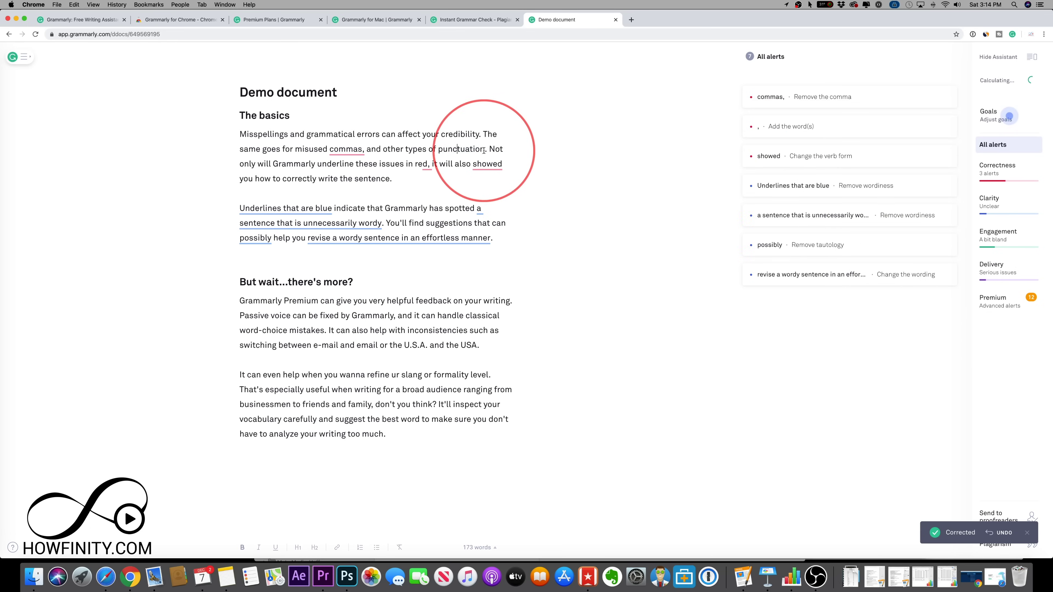
left_click(486, 164)
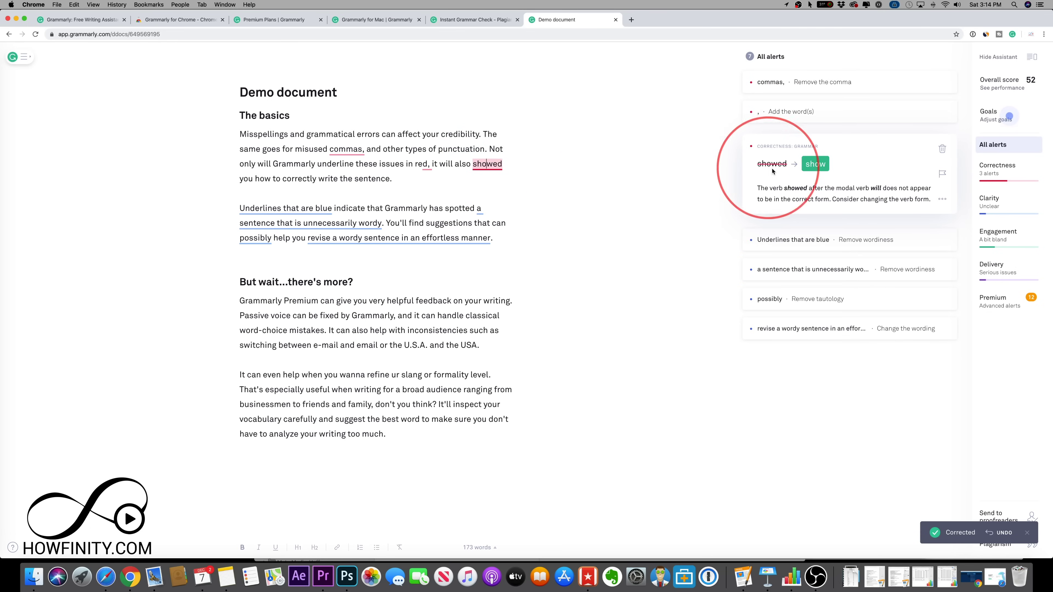
left_click(816, 164)
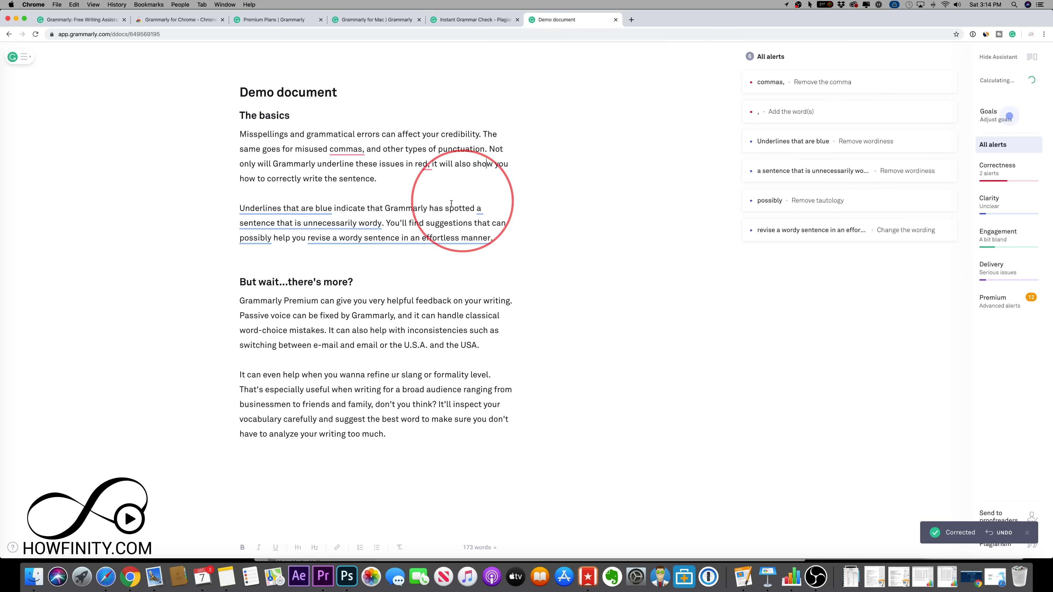
left_click(302, 208)
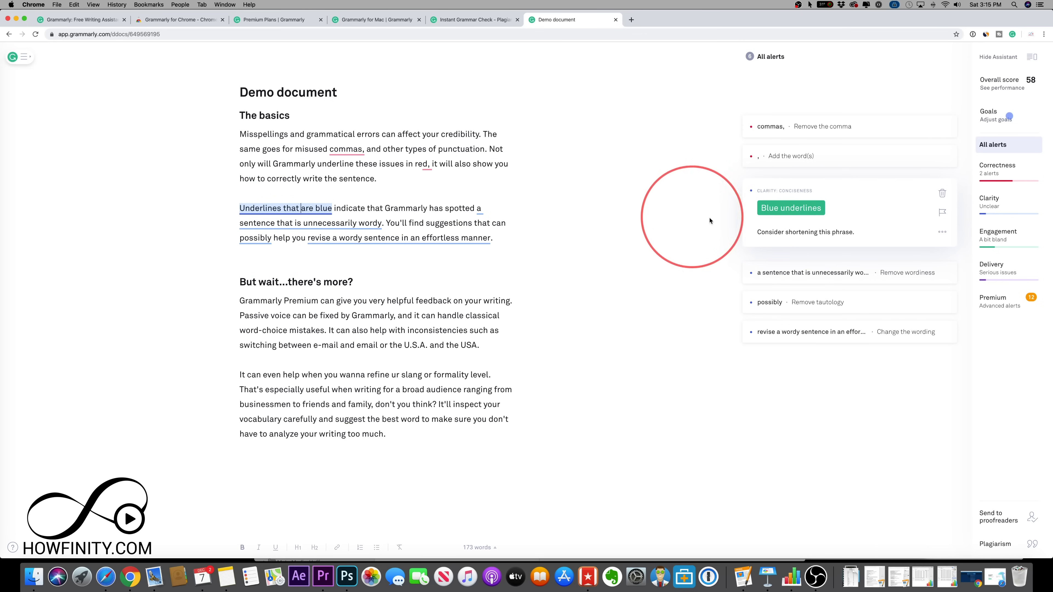
left_click(784, 208)
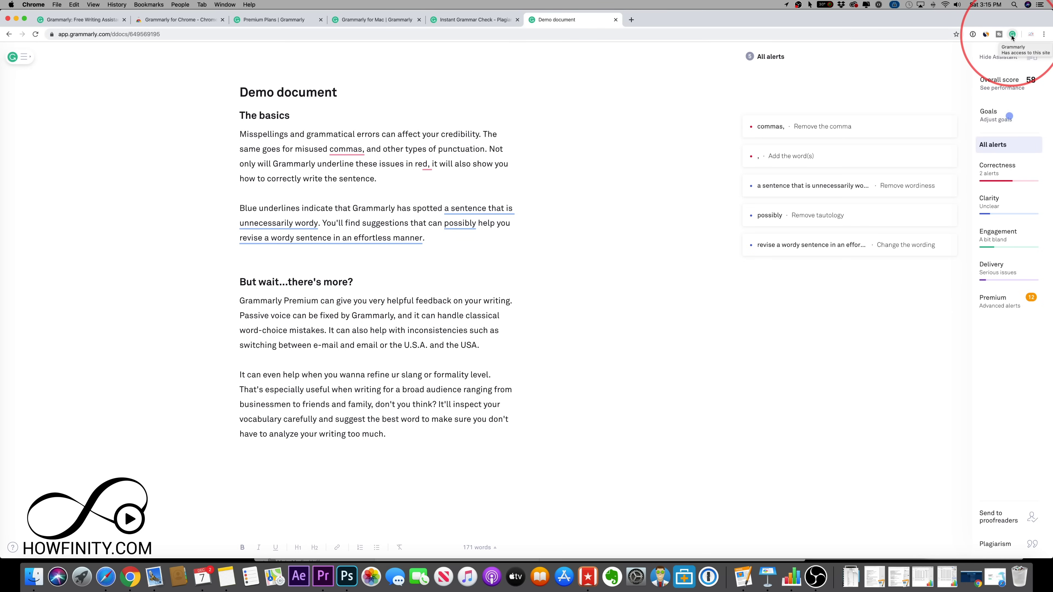
Step: Create a new blank document from the Grammarly extension menu and click into its body
left_click(1012, 34)
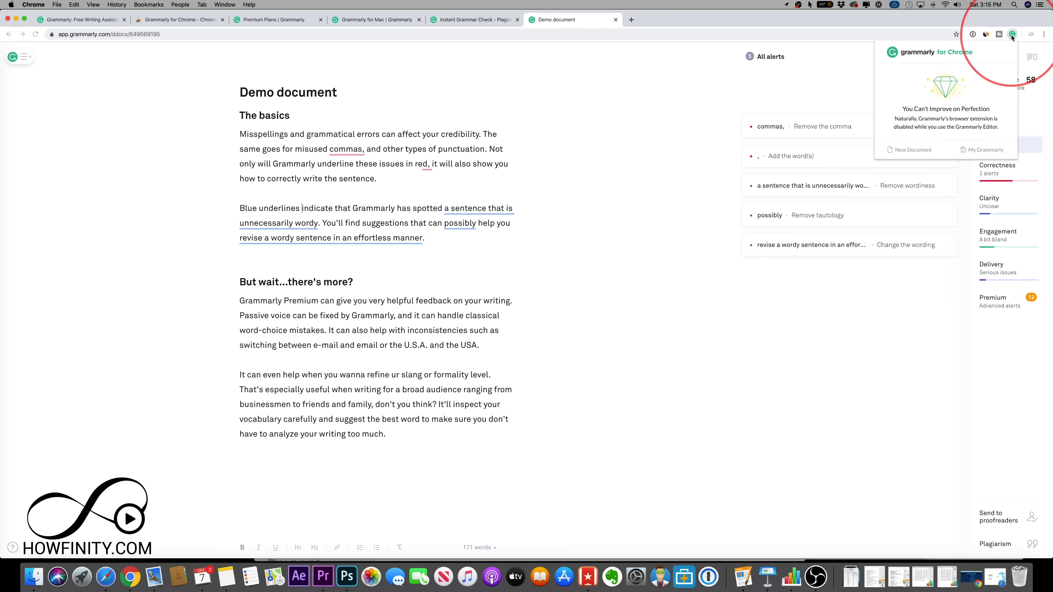
left_click(908, 152)
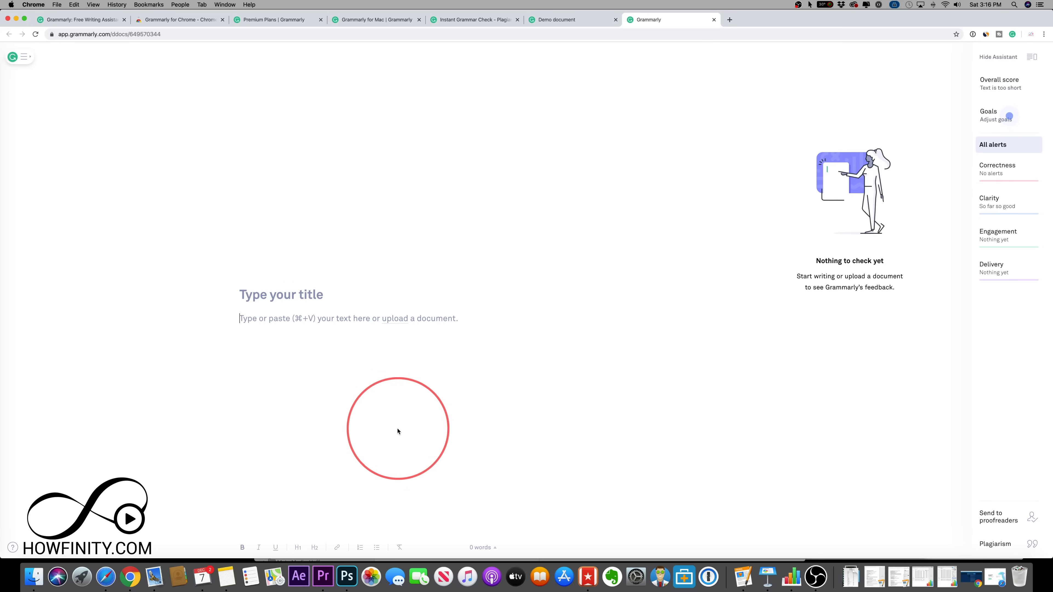
left_click(307, 337)
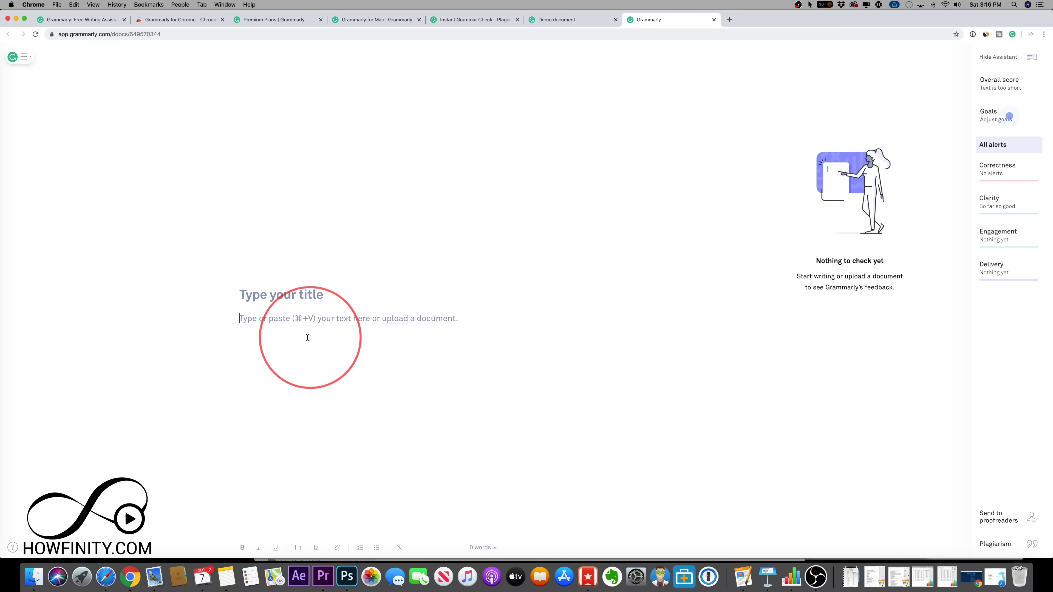
Step: Copy the 'On the drive to the hotel' paragraph in Pages and return to the Grammarly editor
key("super+Tab")
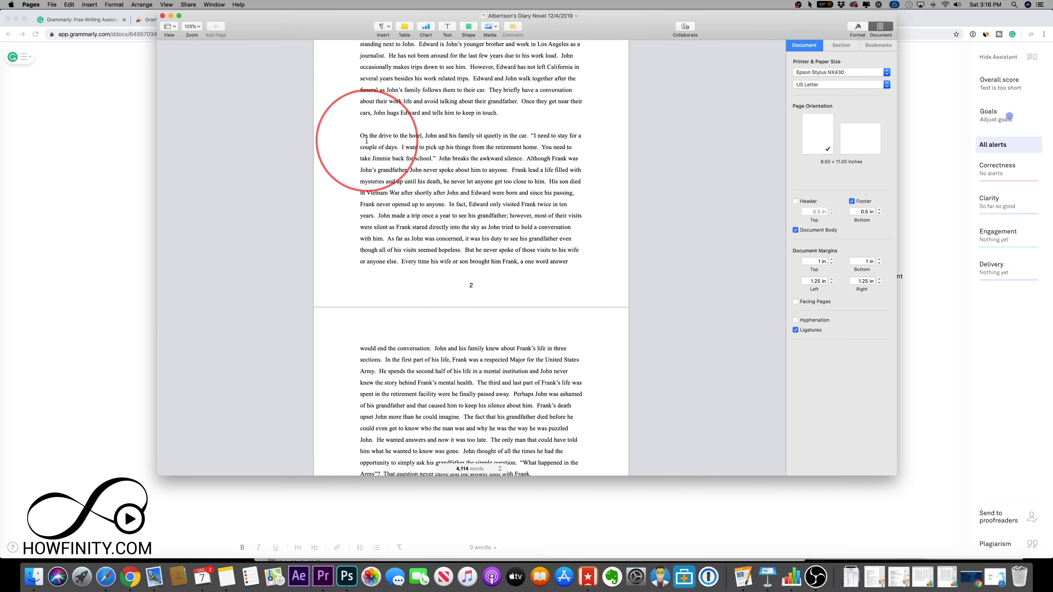
left_click_drag(361, 135, 513, 215)
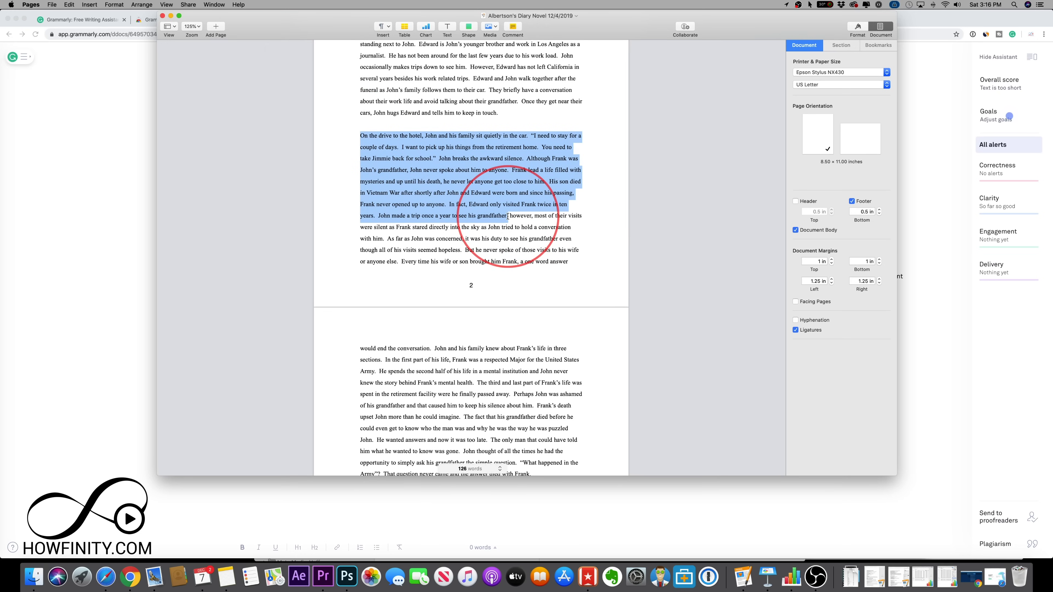
left_click(104, 238)
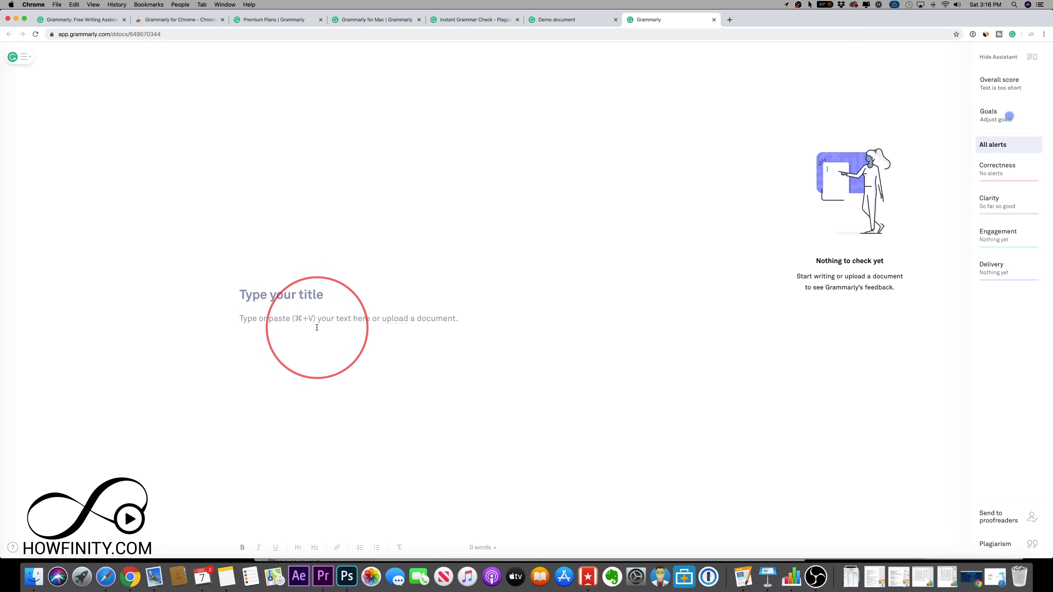
Step: Paste the paragraph, close Set goals, add 'the' before Vietnam and delete 'In fact,'
key("super+v")
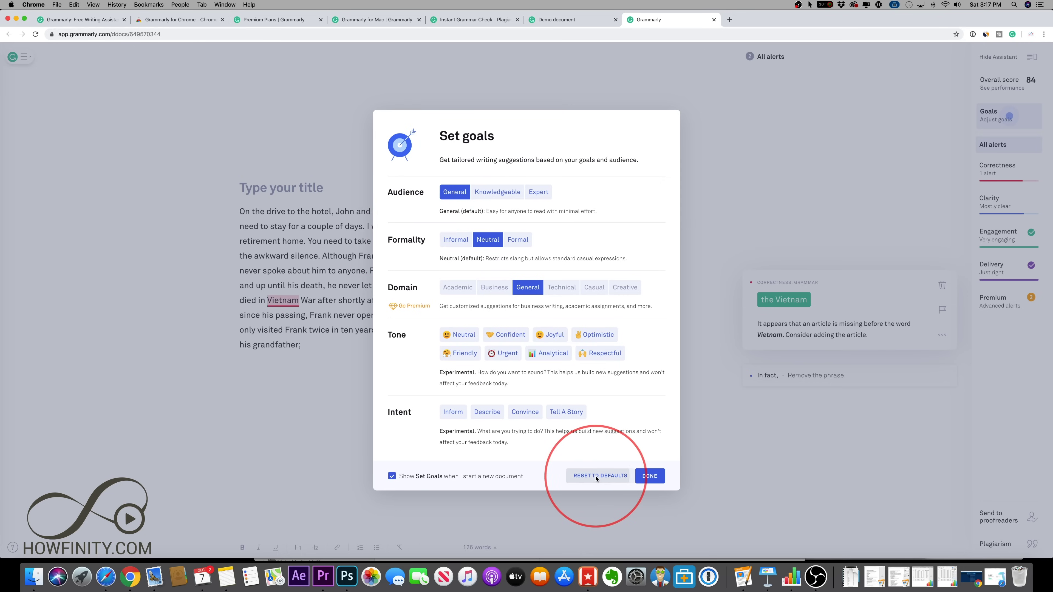
left_click(645, 477)
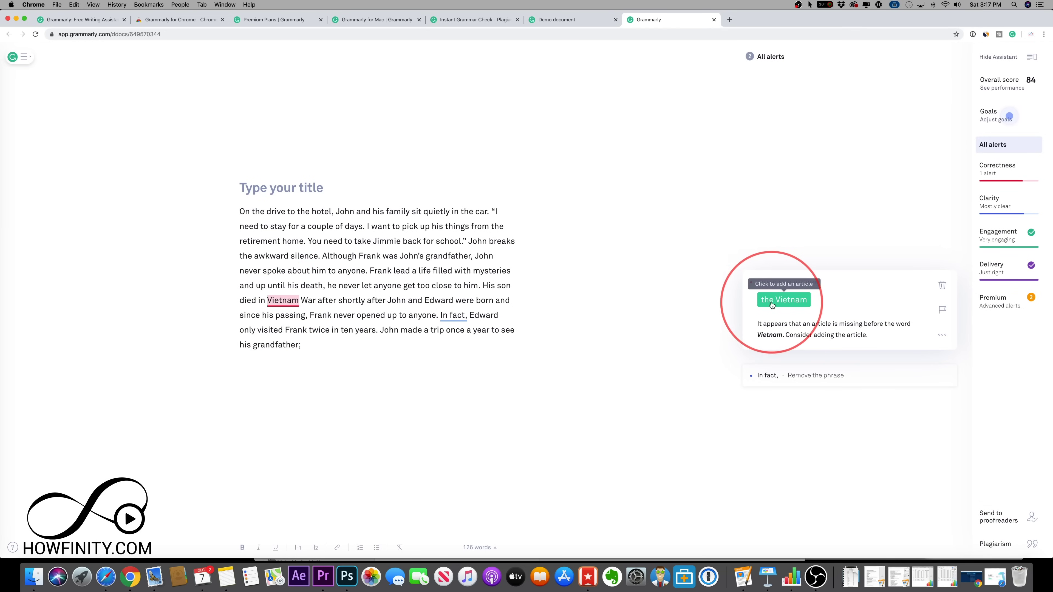
left_click(792, 304)
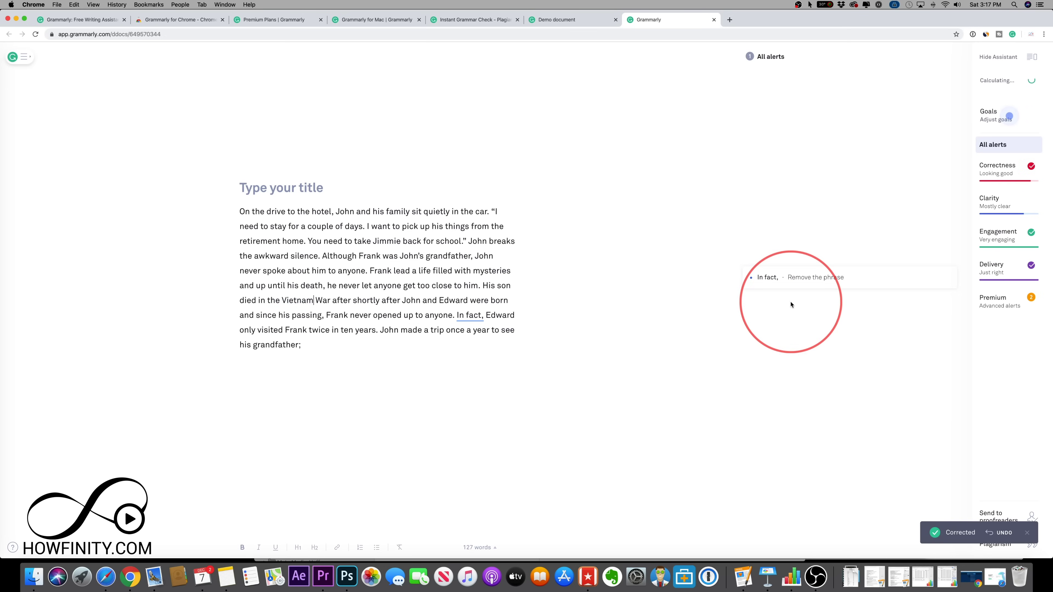
left_click(466, 315)
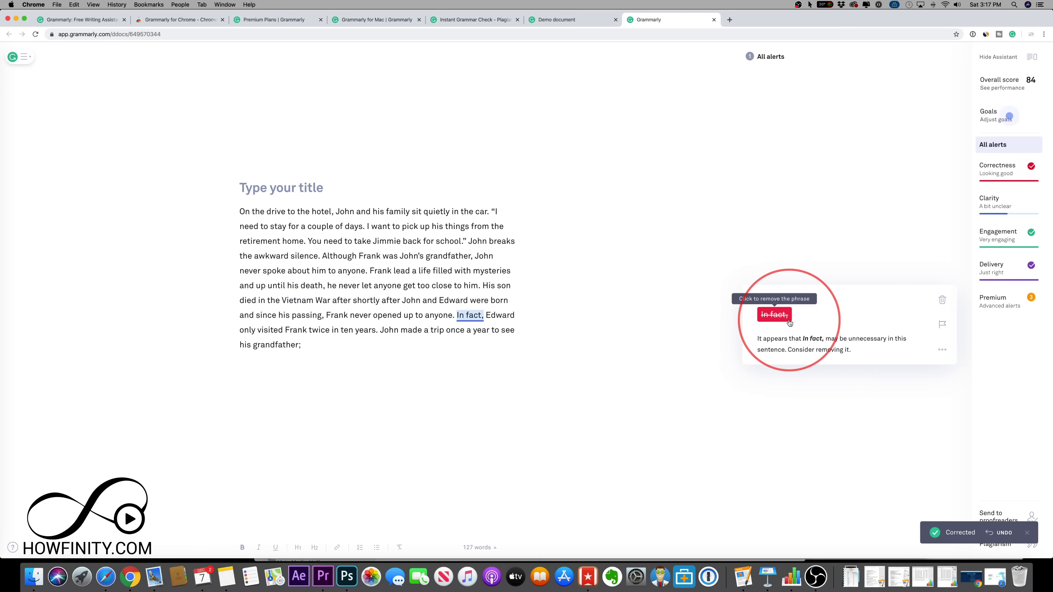
left_click(767, 316)
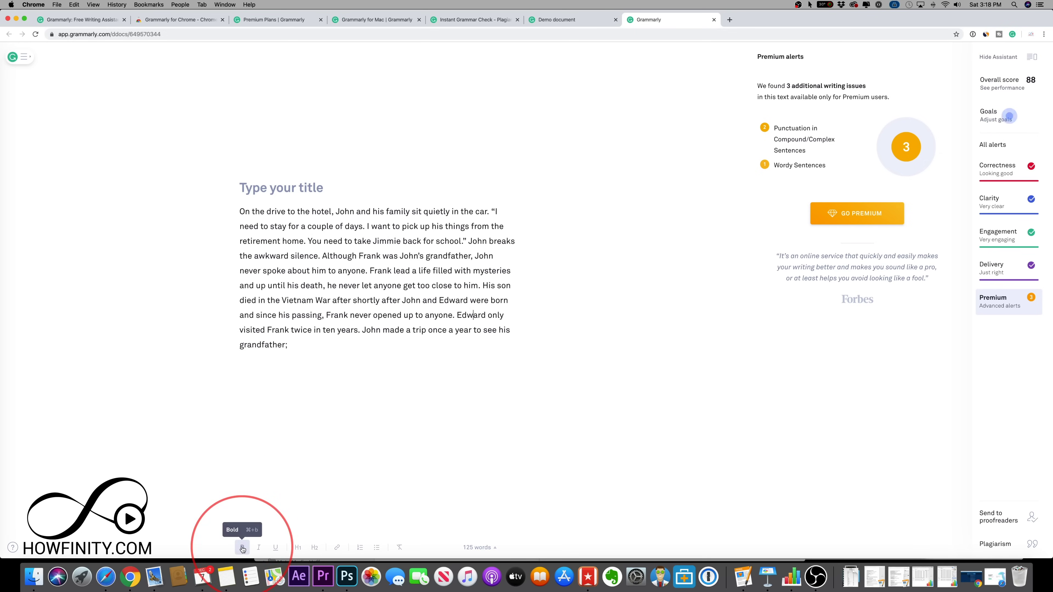
left_click_drag(298, 346, 217, 352)
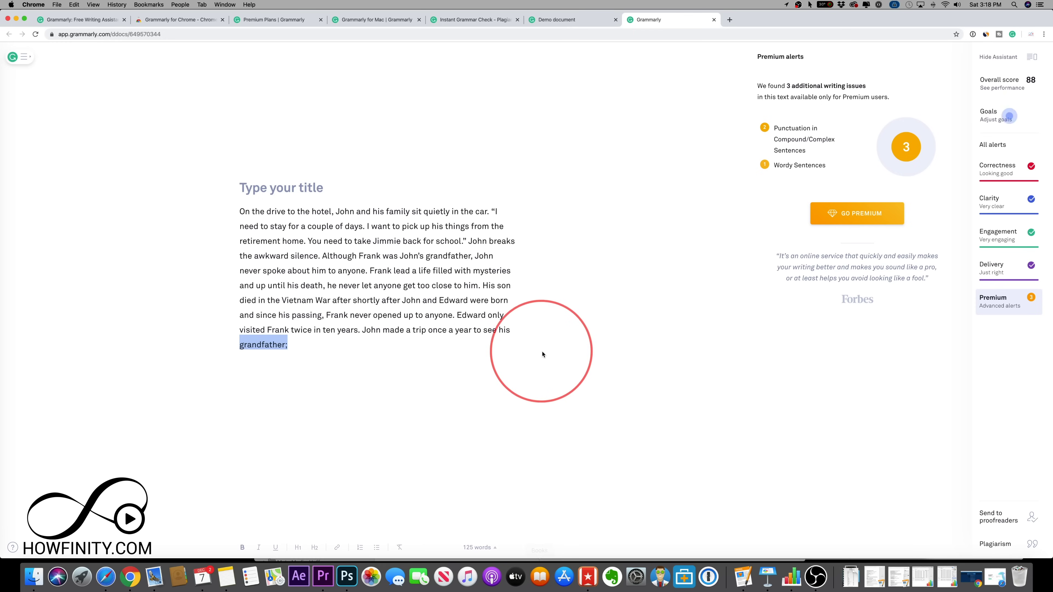
key("Left")
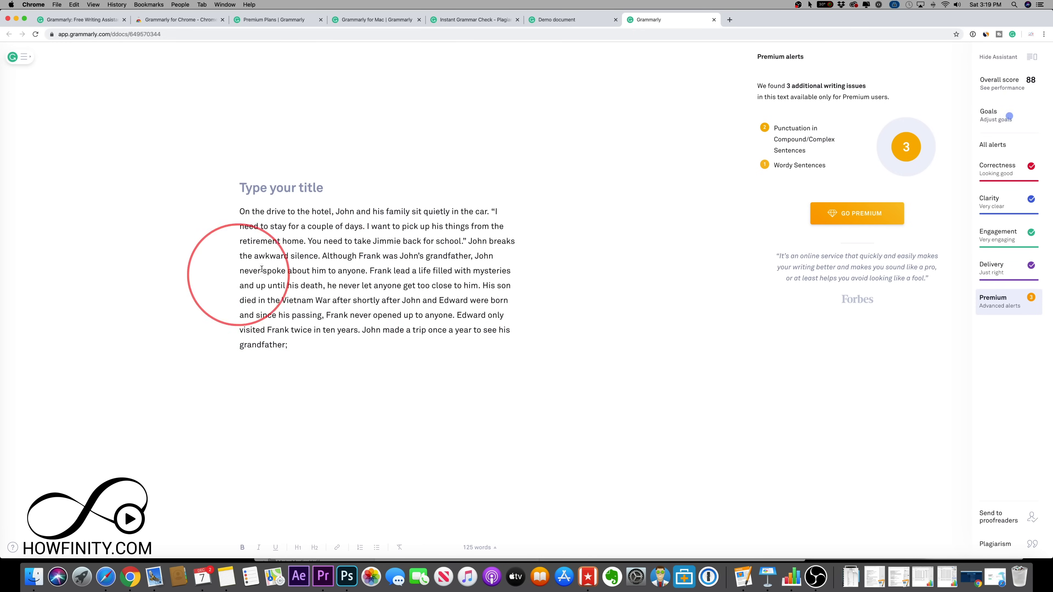
left_click(1012, 35)
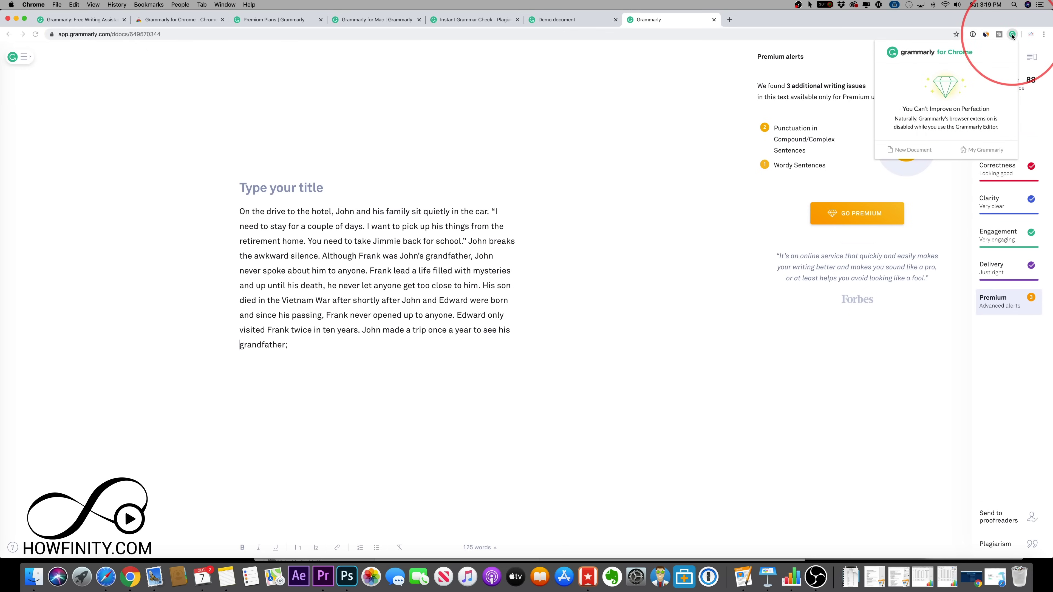
Step: Open the My Grammarly documents dashboard from the Grammarly for Chrome popup
left_click(980, 152)
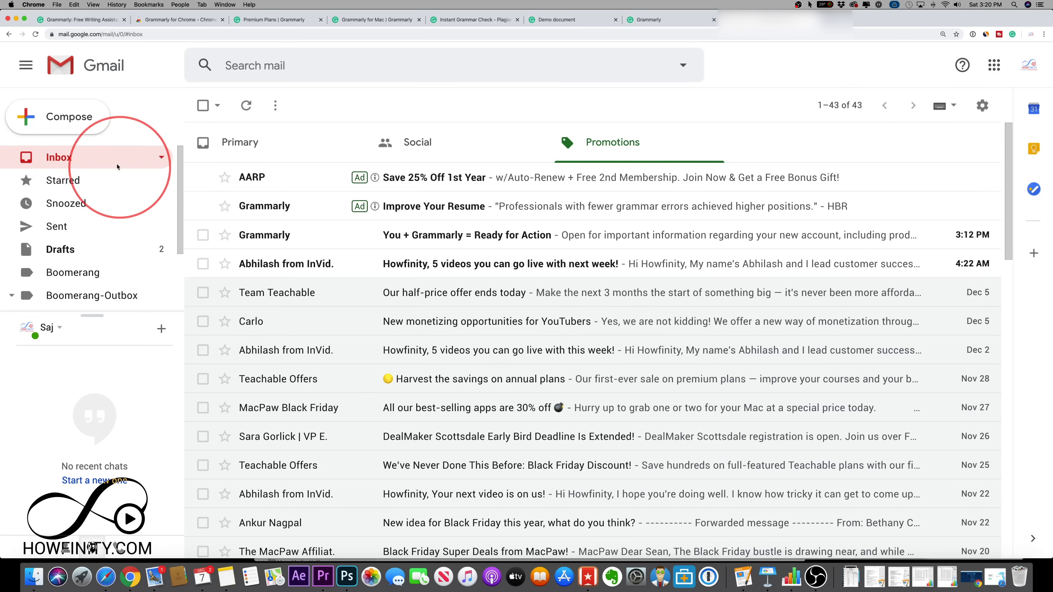
Step: Start a new Gmail message and skip Grammarly's personalization introduction
left_click(52, 118)
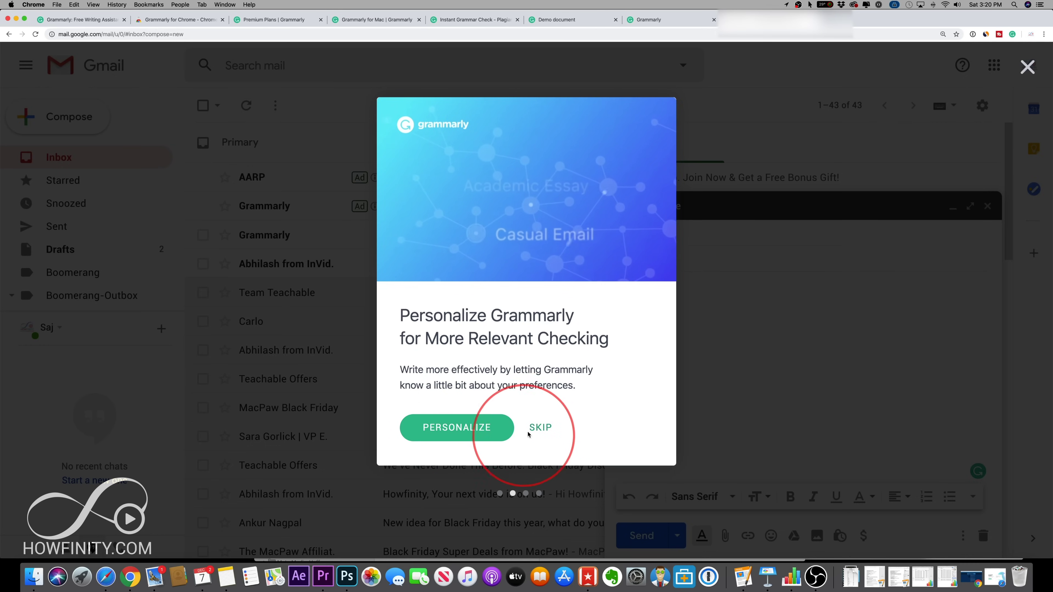
left_click(540, 427)
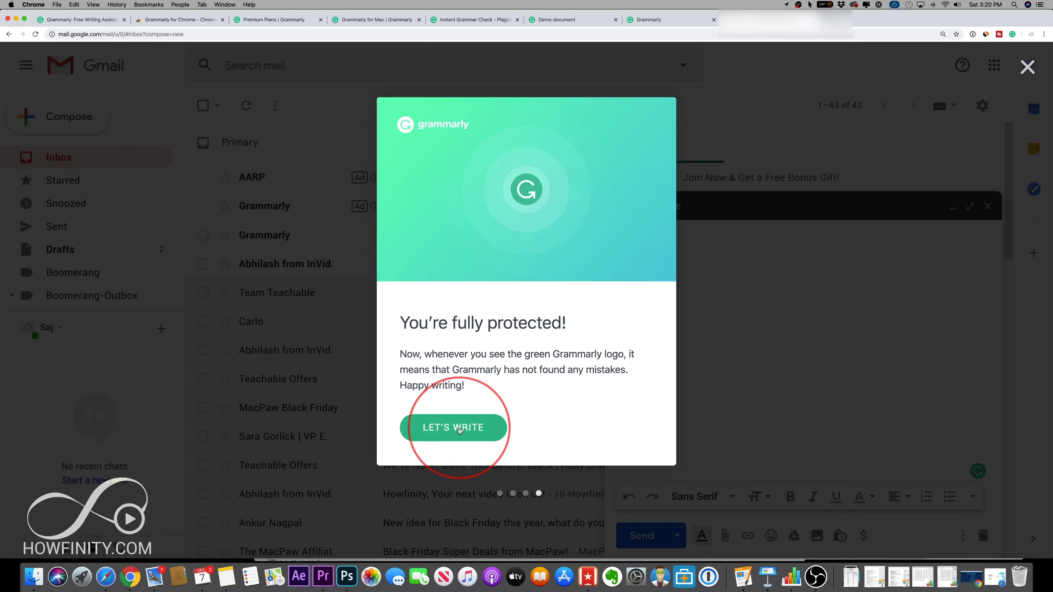
left_click(435, 427)
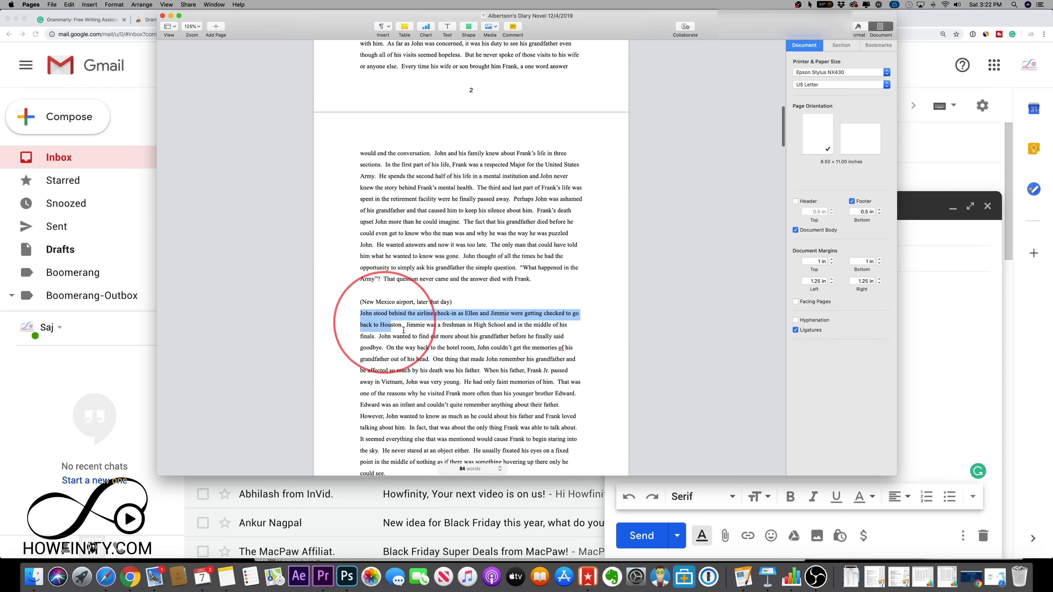
Step: Paste the paragraph about John into the message body and open Grammarly's clarity suggestions
left_click_drag(518, 328, 464, 382)
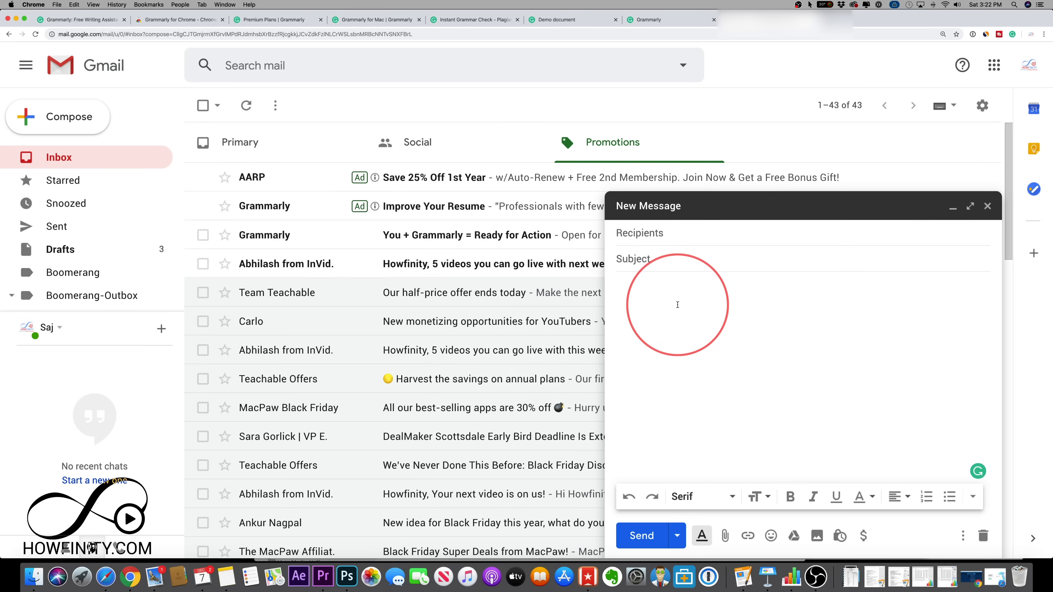
type("John stood behind the airline check-in as Ellen and Jimmie were getting checked to go back to Houston.  Jimmie was a freshman in High School and in the middle of his finals.  John wanted to find out more about his grandfather before he finally said goodbye.  On the way back to the hotel room, John couldn’t get the memories of his grandfather out of his head.  One thing that made John remember his grandfather and be affected so much by his death was his father.  When his father, Frank Jr. passed away in Vietnam, John was very young.")
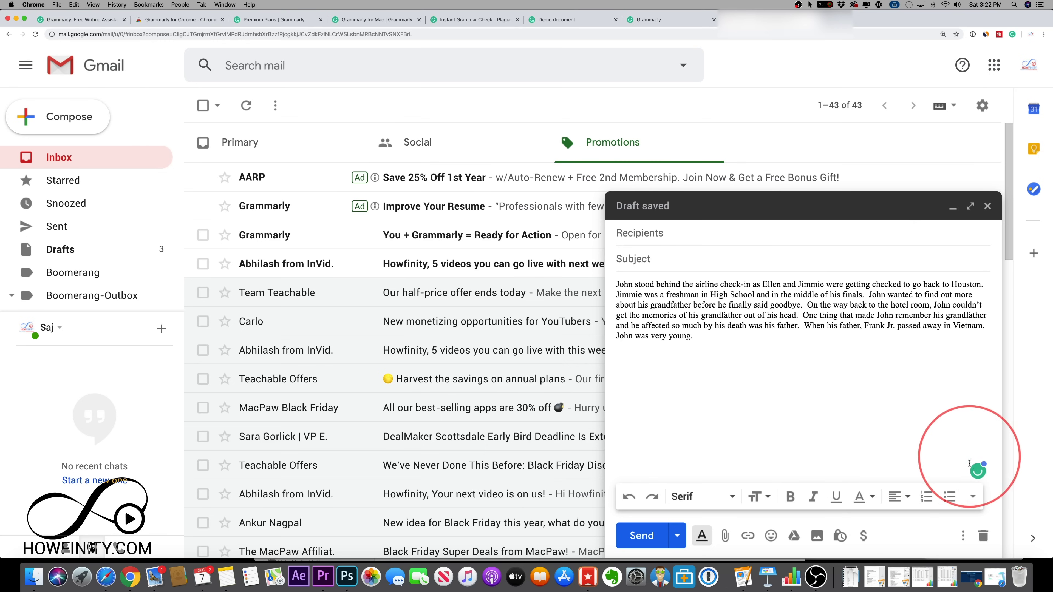
mouse_move(978, 472)
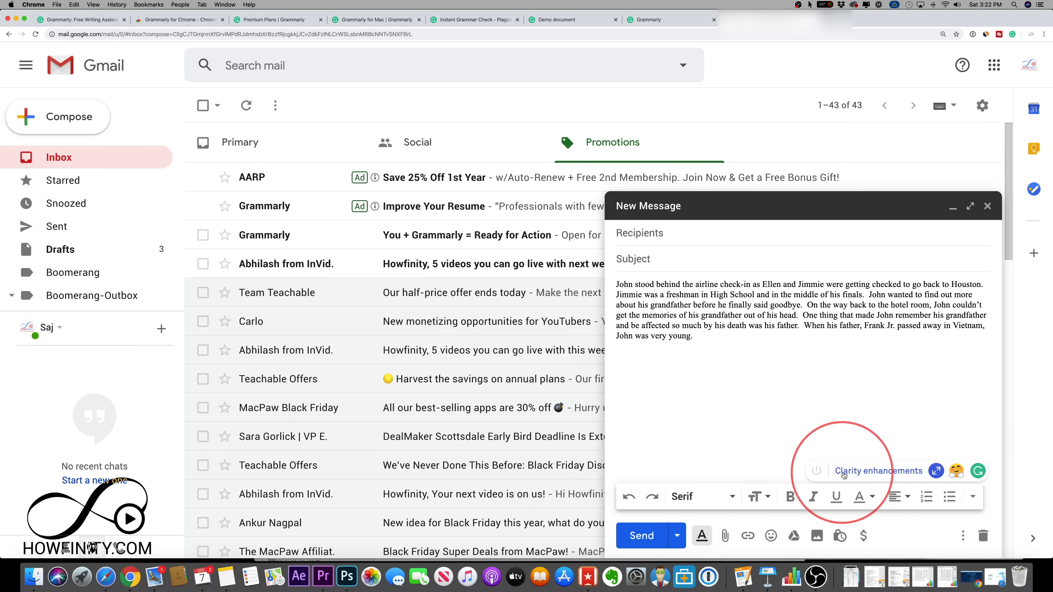
left_click(860, 475)
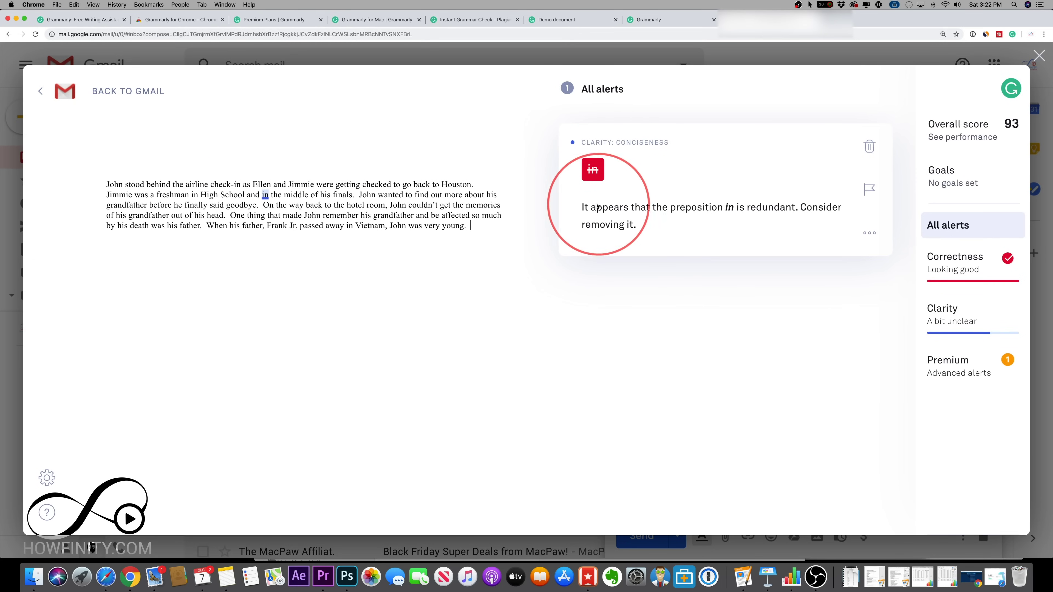
Step: Delete the redundant 'in' before 'the middle of his finals', then go back to Gmail
left_click(592, 169)
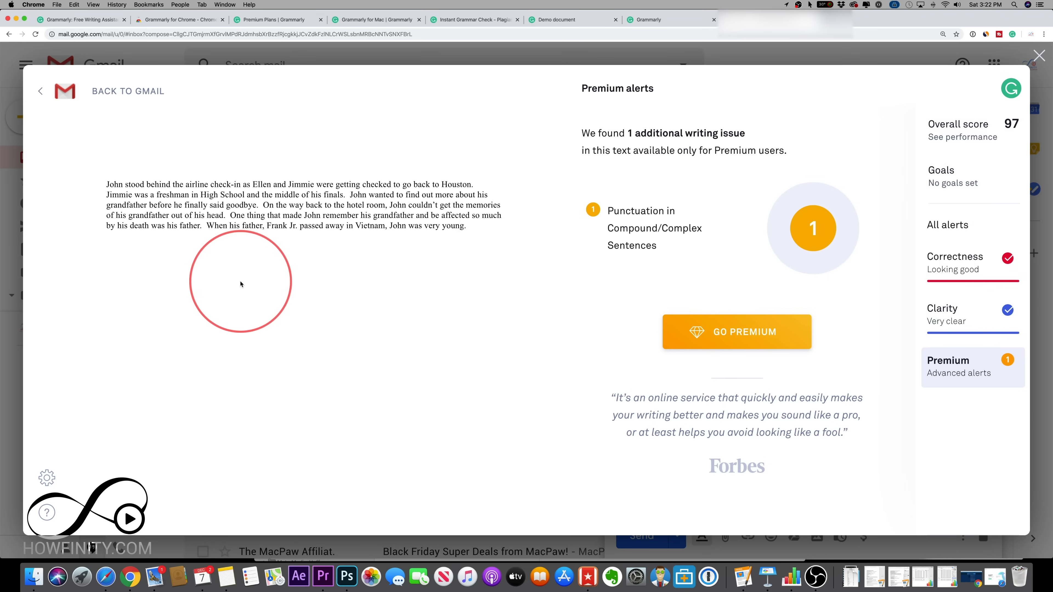
left_click(103, 91)
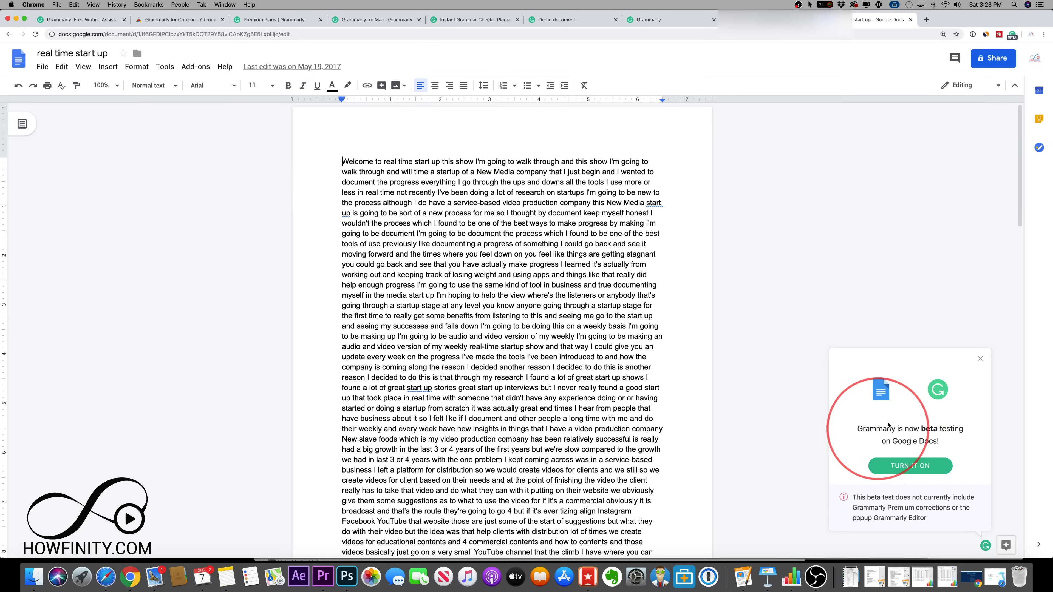
Step: Turn on Grammarly's Google Docs beta and let it check the long document
left_click(906, 466)
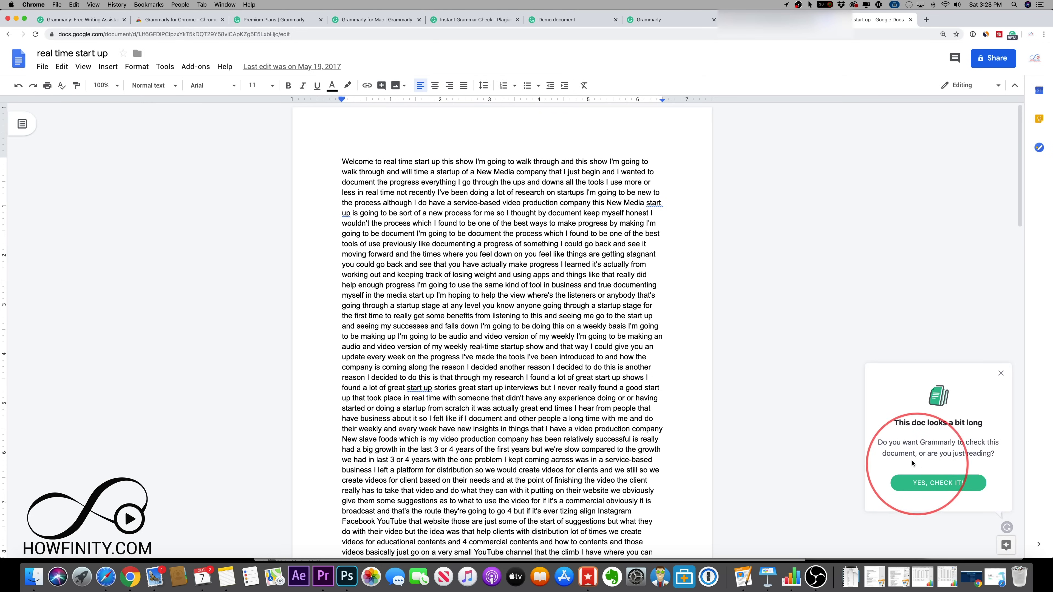
left_click(938, 483)
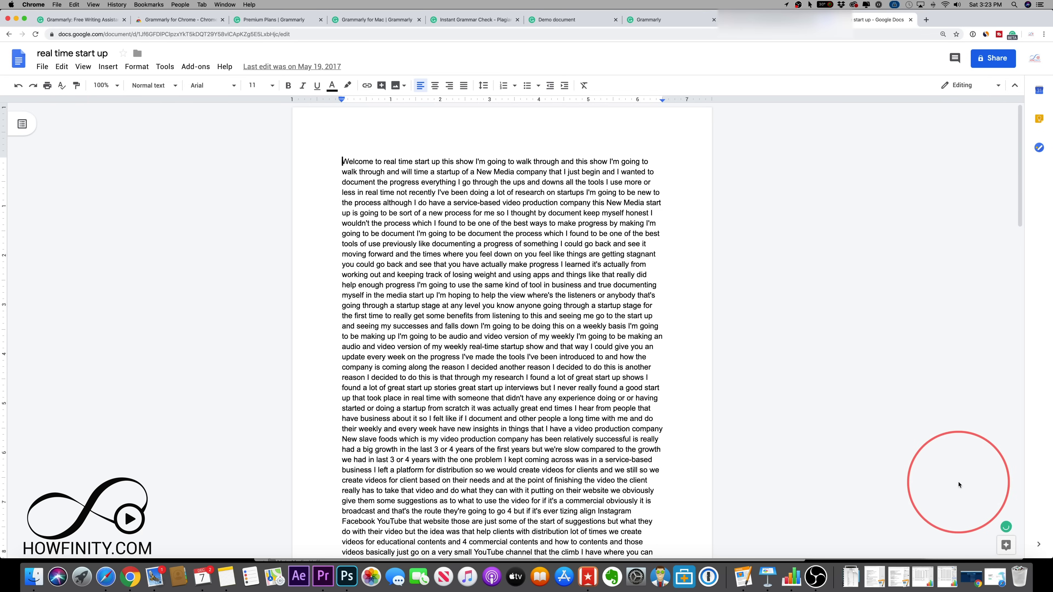
mouse_move(1008, 527)
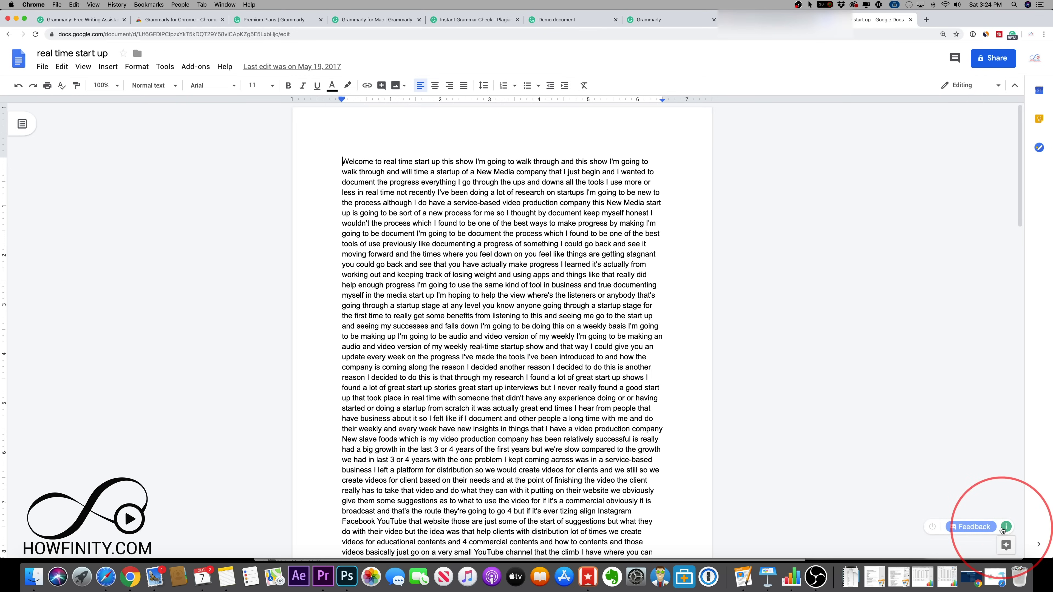
Step: Delete everything from mid-document to the end, leaving the opening paragraph, and recheck it
left_click_drag(779, 327, 733, 588)
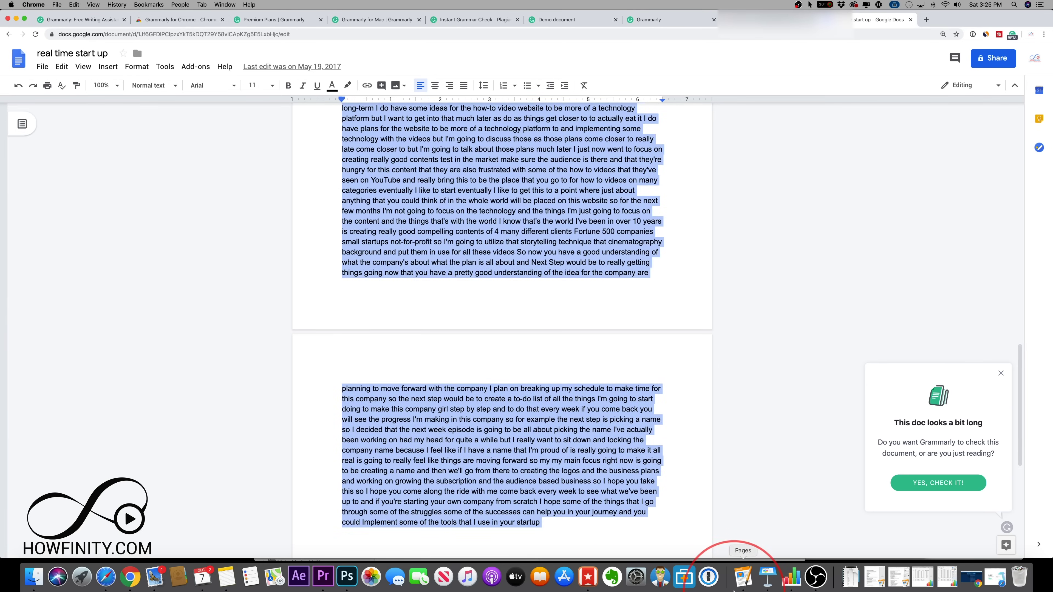
key("BackSpace")
left_click(953, 488)
scroll(329, 377, "up", 3)
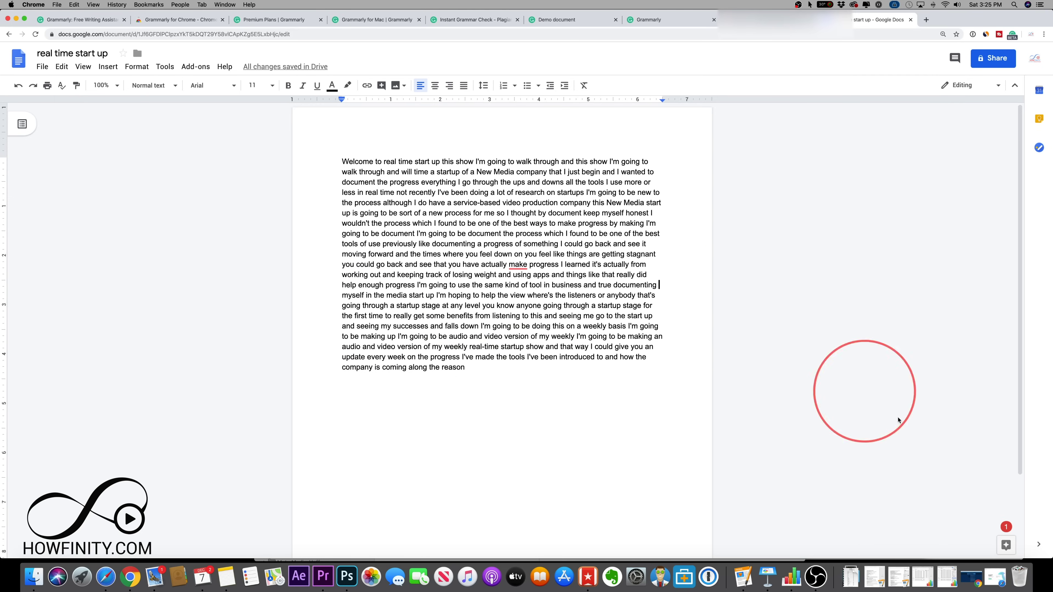
Step: Accept Grammarly's fix changing 'make' to 'made', then return to the Grammarly Demo document
mouse_move(1009, 527)
left_click(1008, 527)
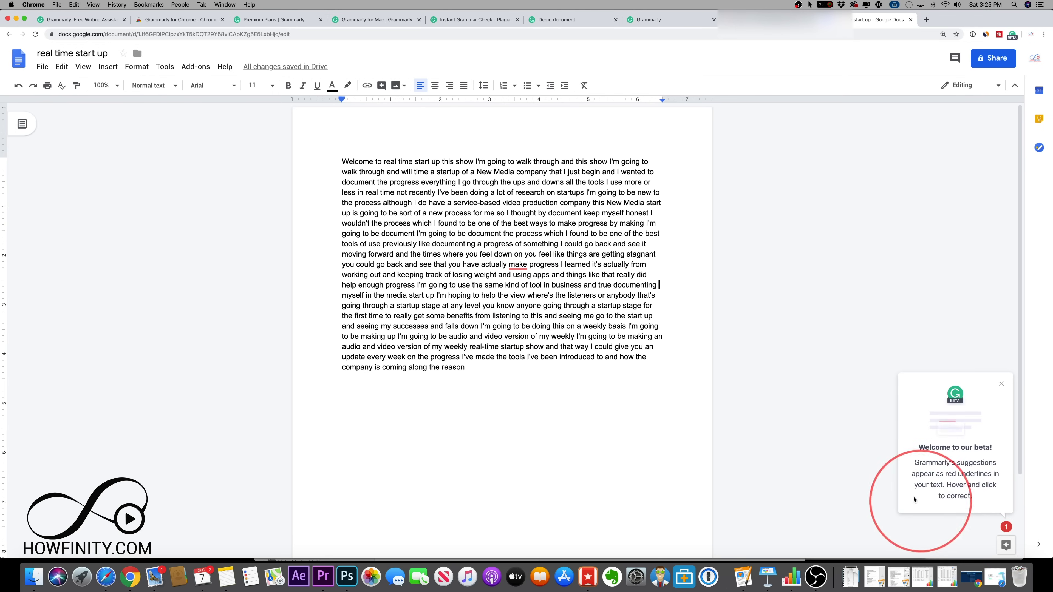
mouse_move(519, 268)
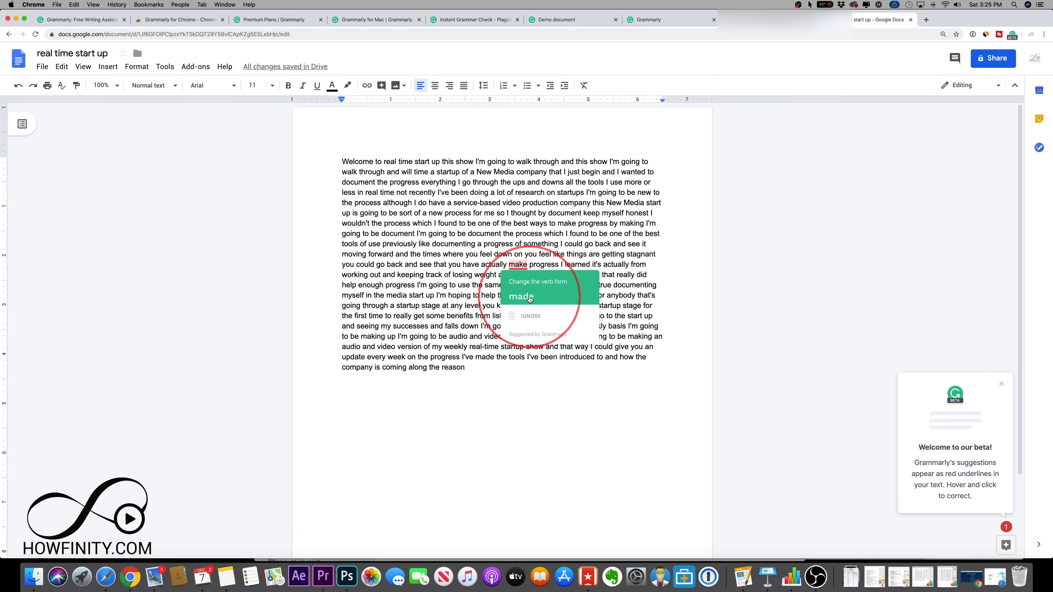
left_click(522, 296)
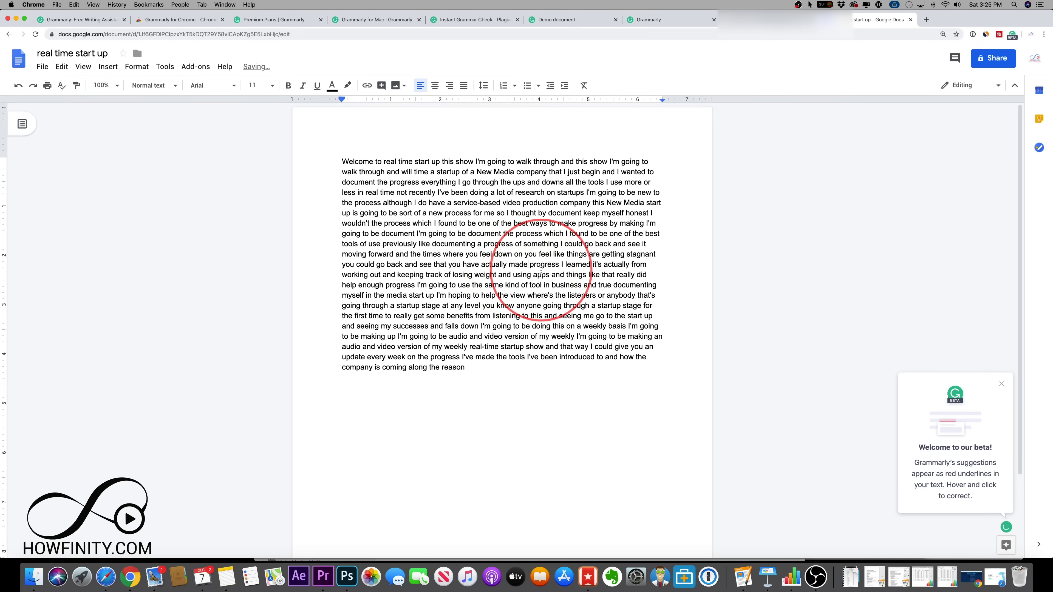
left_click(580, 25)
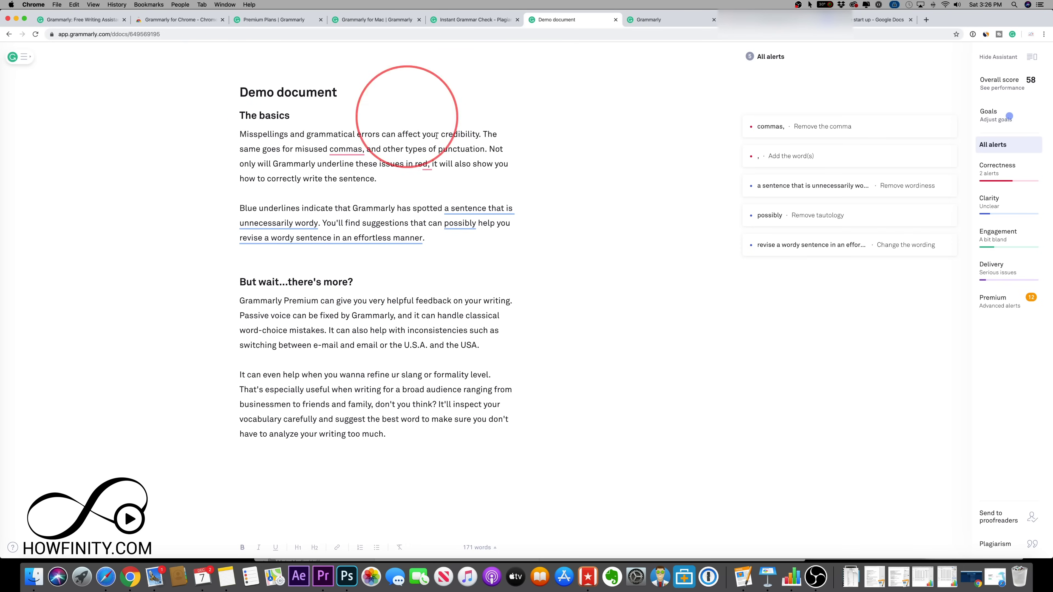
left_click(1012, 34)
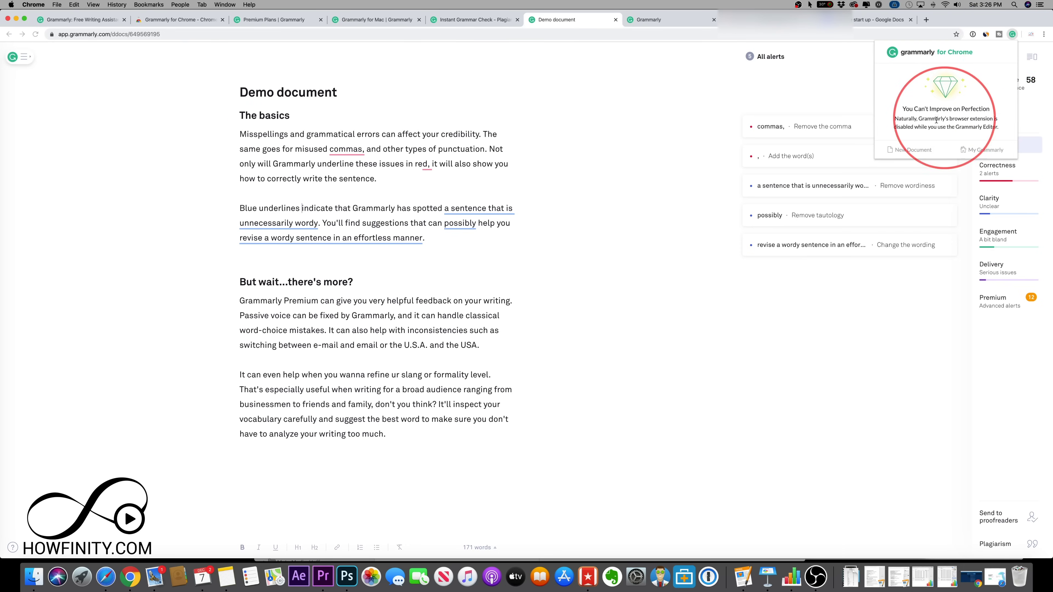
left_click(98, 170)
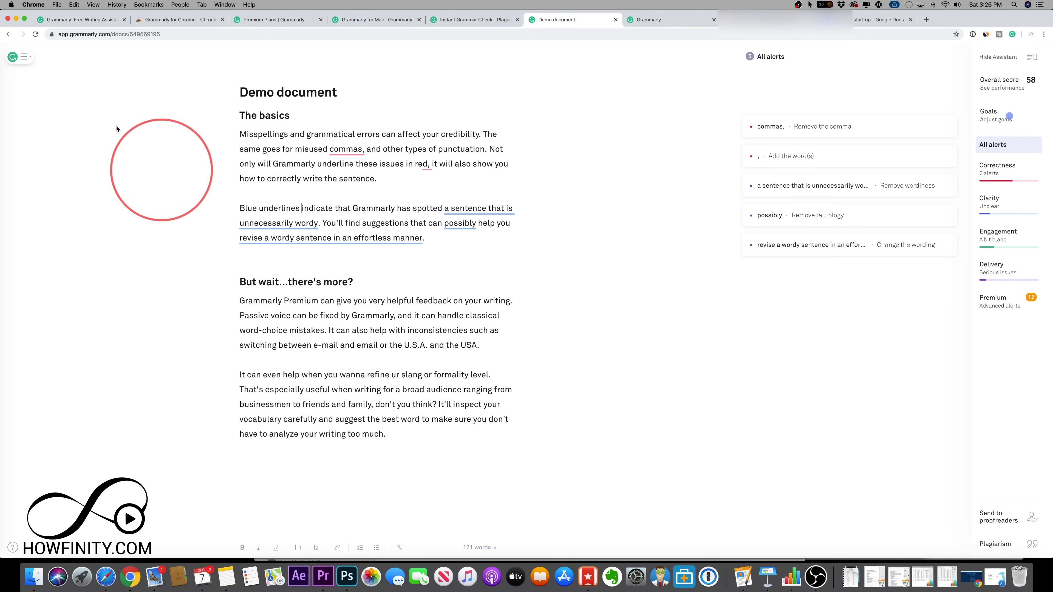
left_click(25, 57)
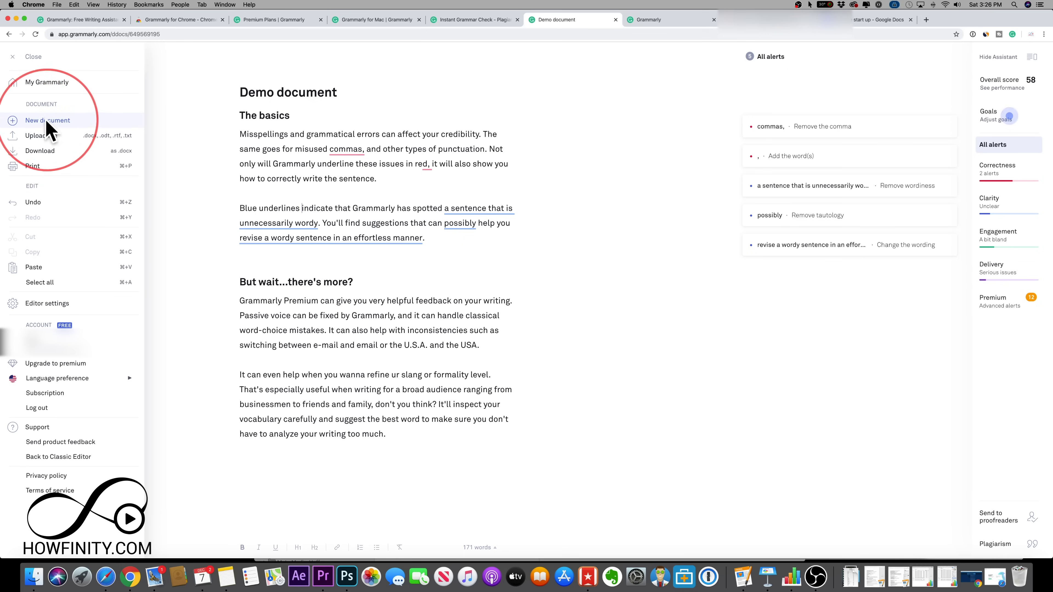
left_click(230, 183)
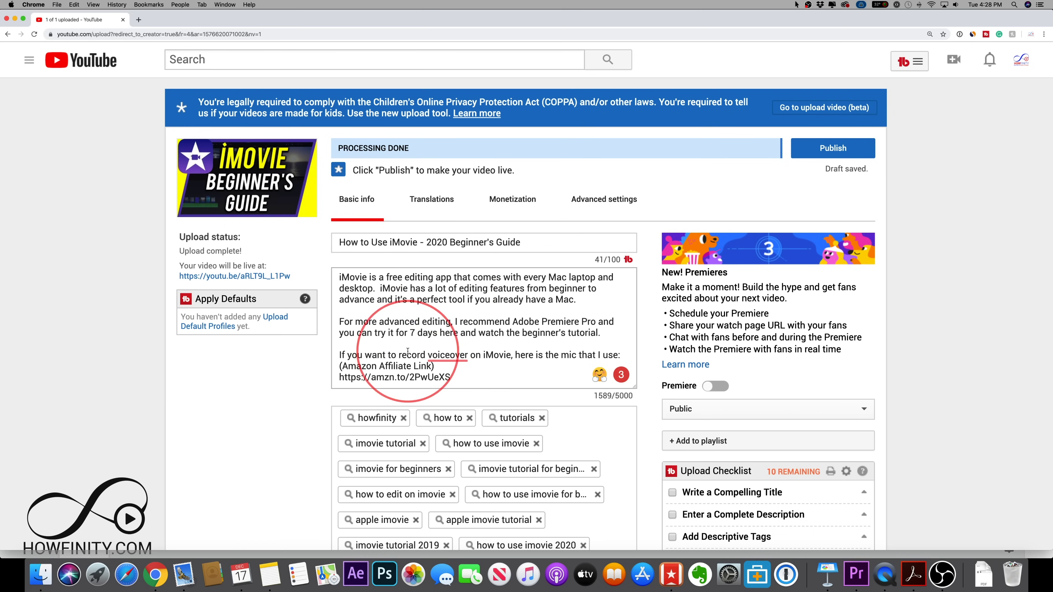
Step: Change 'record voiceover' to 'record a voiceover' in the video description
scroll(415, 290, "down", 3)
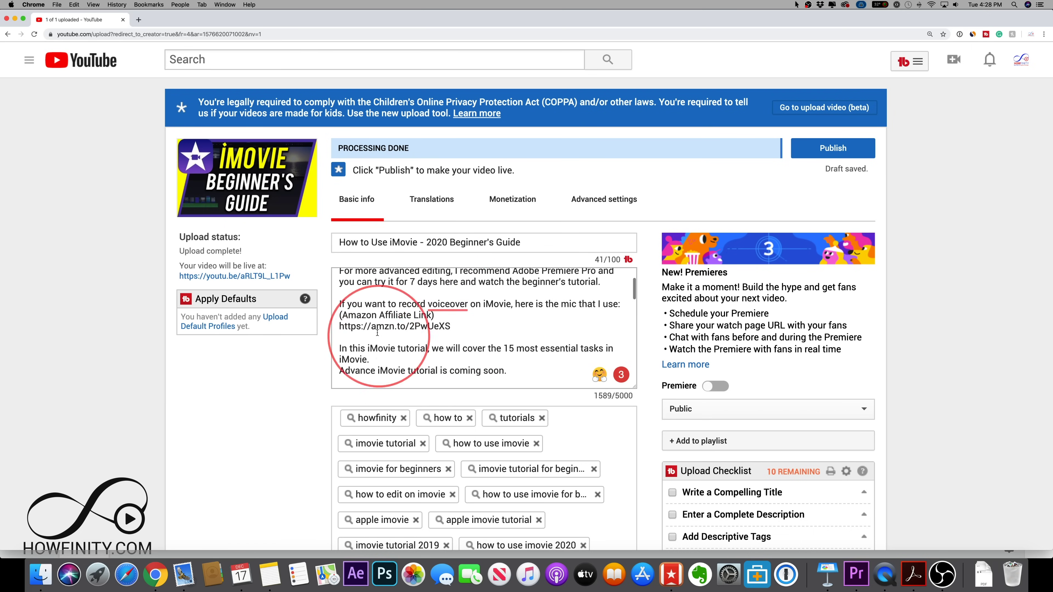
left_click(427, 306)
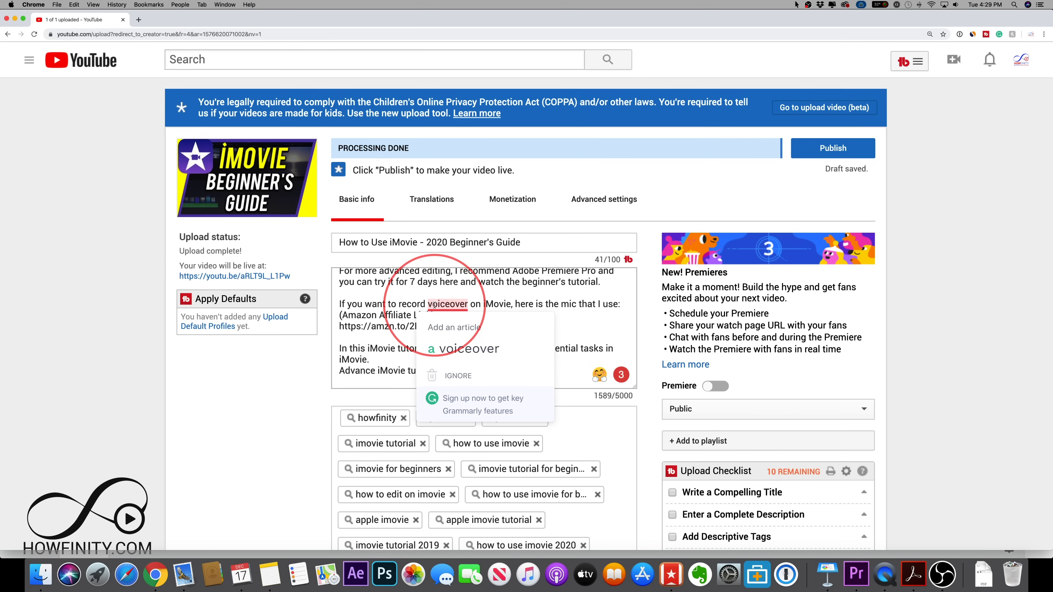
left_click(454, 344)
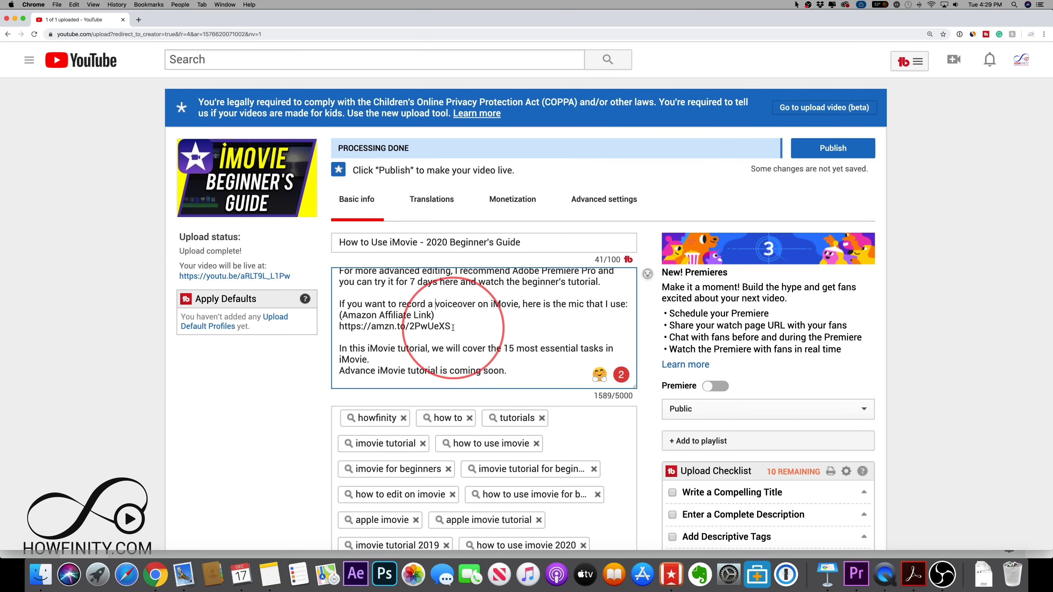
scroll(486, 330, "down", 2)
scroll(539, 353, "up", 1)
mouse_move(622, 375)
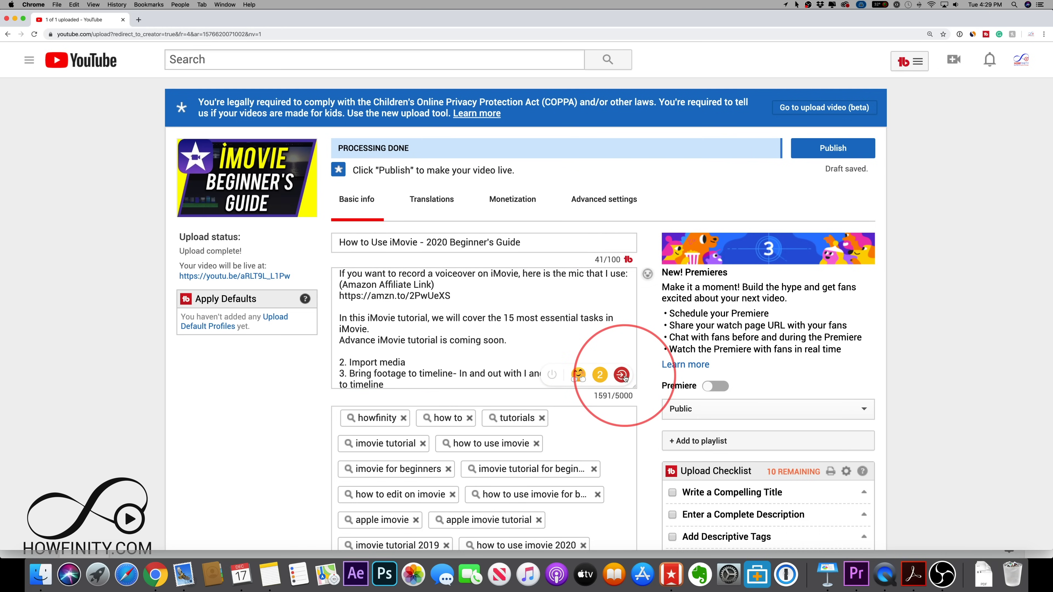
scroll(393, 344, "up", 3)
Step: Fix items 3 and 5 to read 'add to the timeline' and 'Trimming clips on a timeline'
left_click(393, 344)
scroll(420, 348, "down", 10)
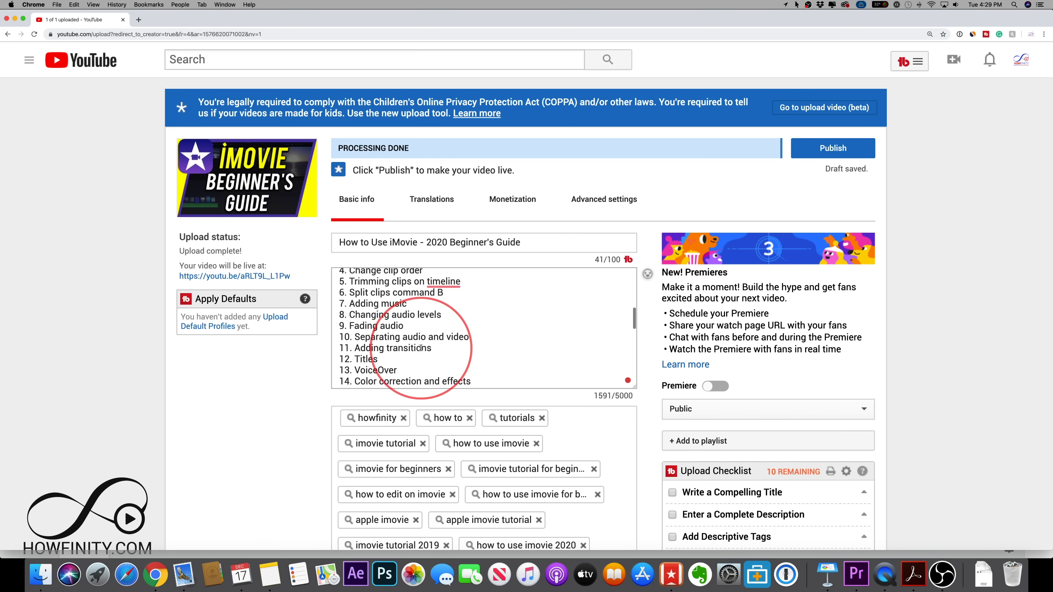
scroll(415, 328, "up", 5)
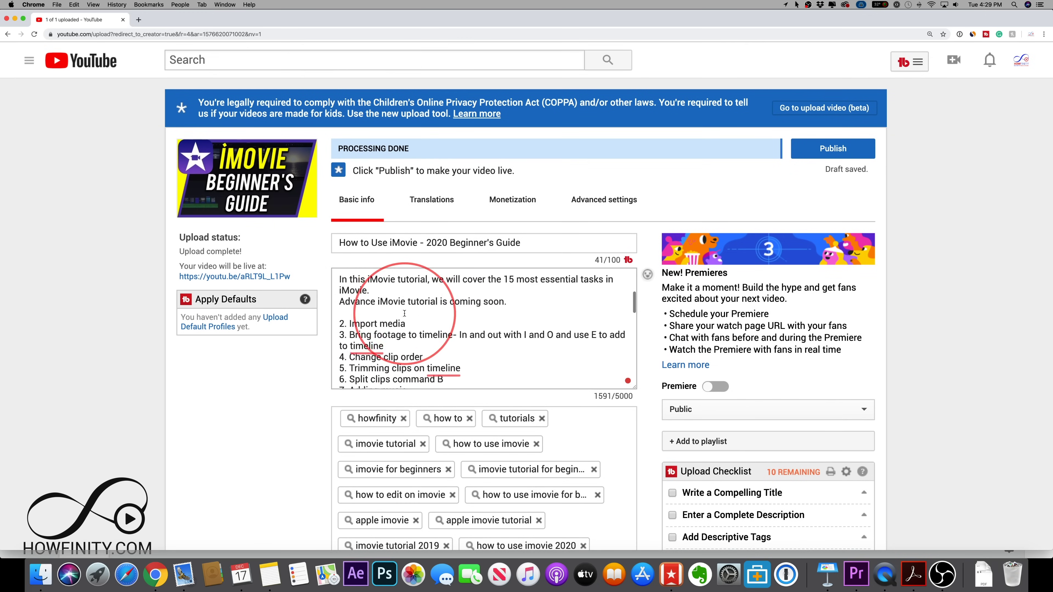
scroll(382, 322, "down", 1)
mouse_move(358, 314)
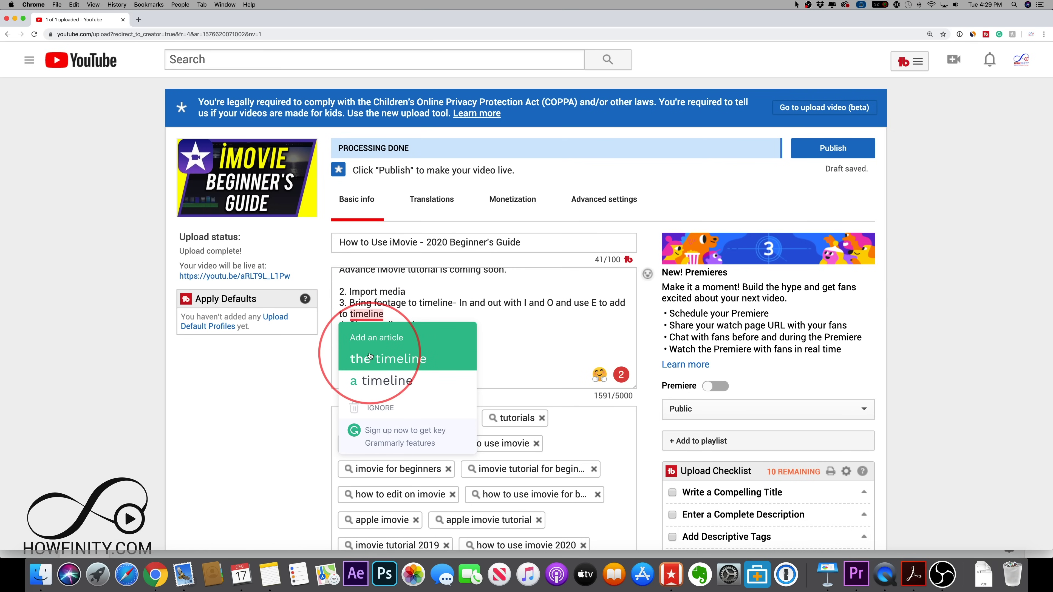
left_click(389, 358)
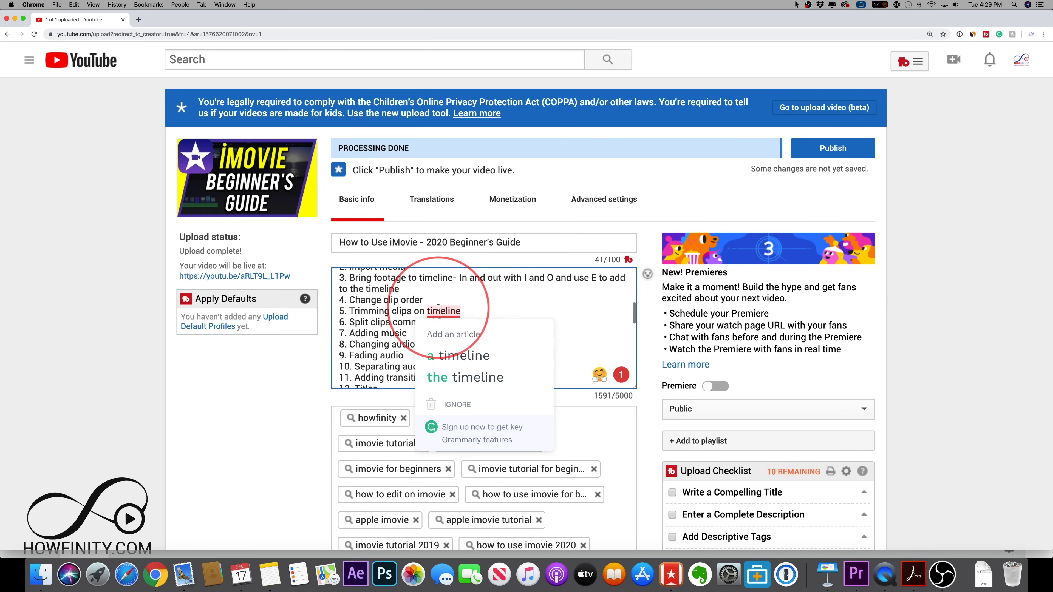
mouse_move(434, 314)
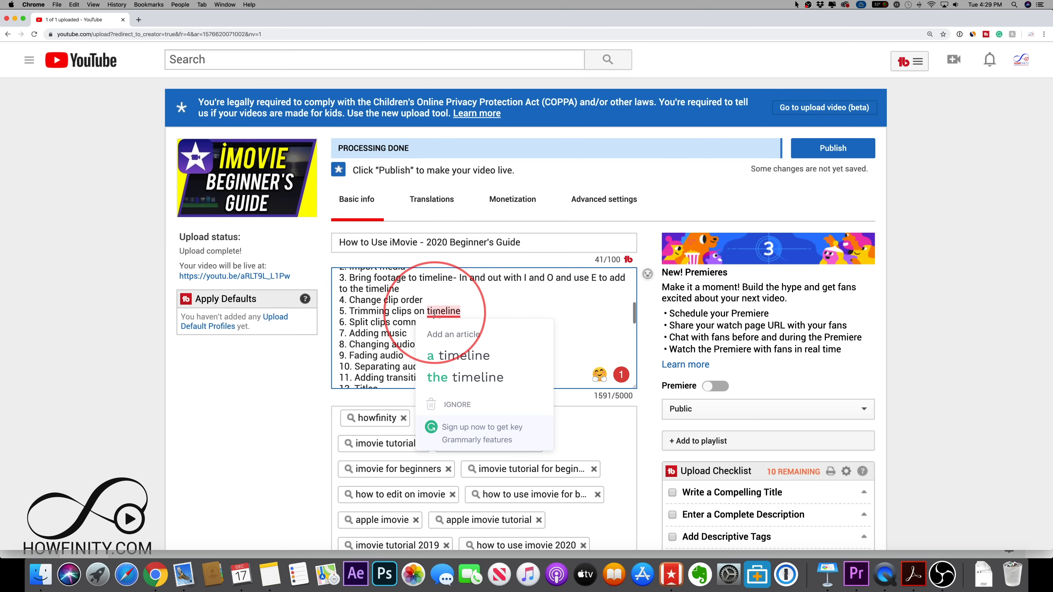
left_click(441, 355)
scroll(523, 344, "up", 2)
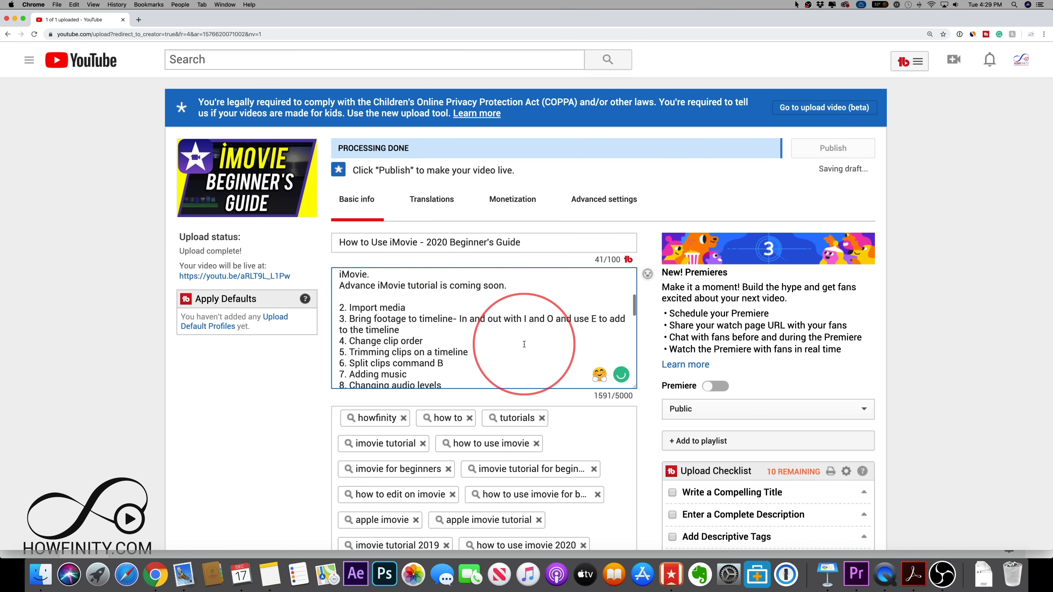
scroll(524, 345, "down", 10)
scroll(524, 344, "up", 15)
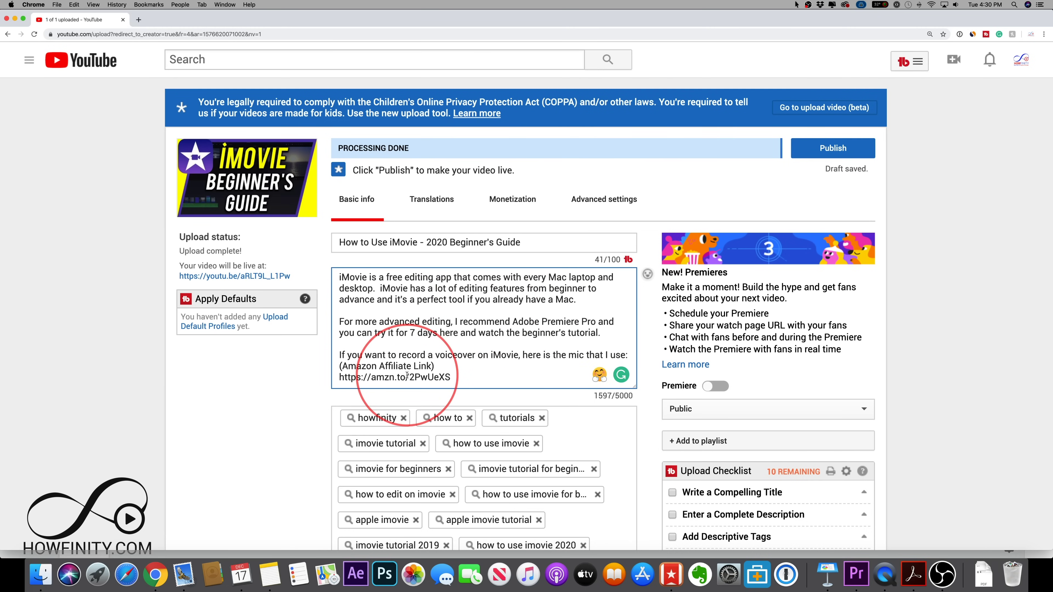
scroll(332, 402, "down", 2)
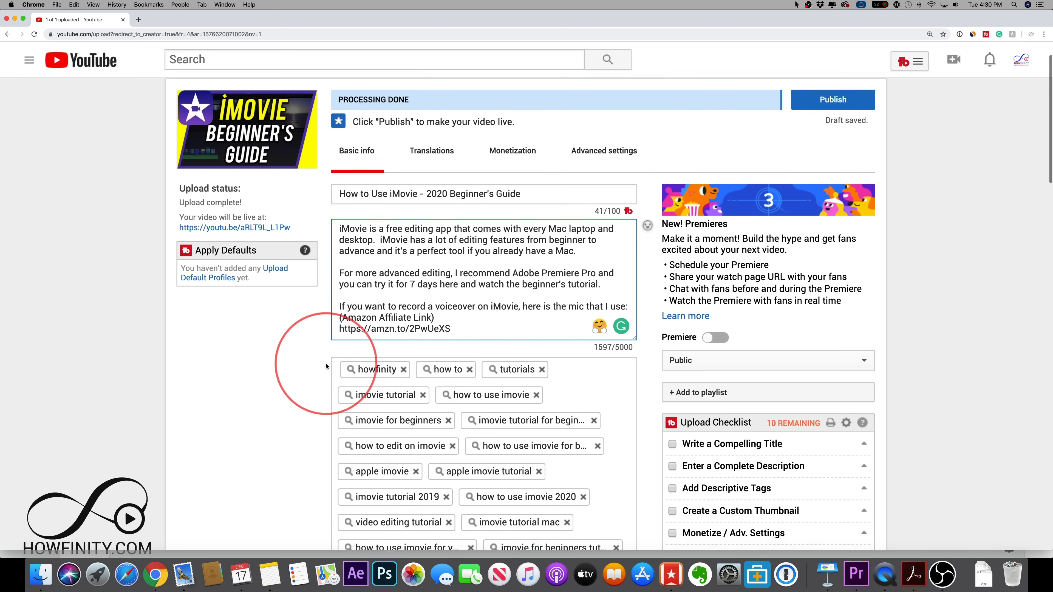
scroll(224, 410, "up", 2)
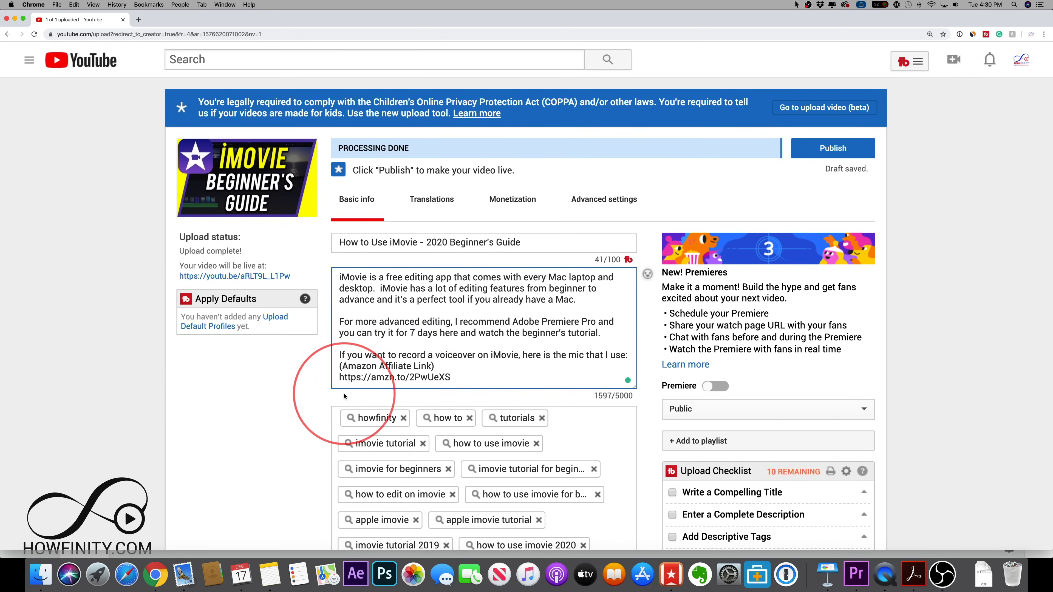